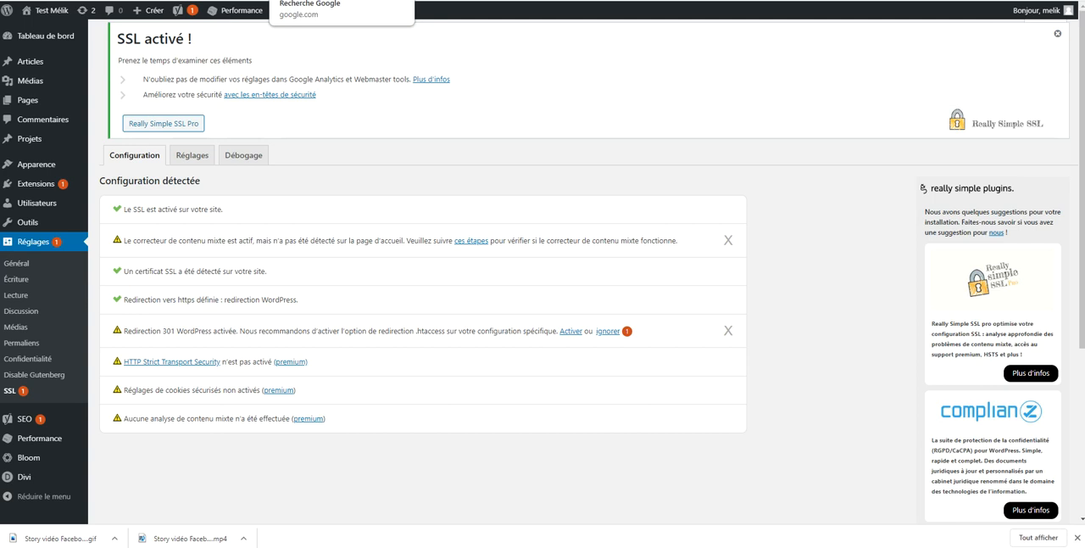
Open the Orson.io legal notice generator from the Google results for "générateur mentions légales" and start it
{"action": "left_click", "coordinate": [318, 1]}
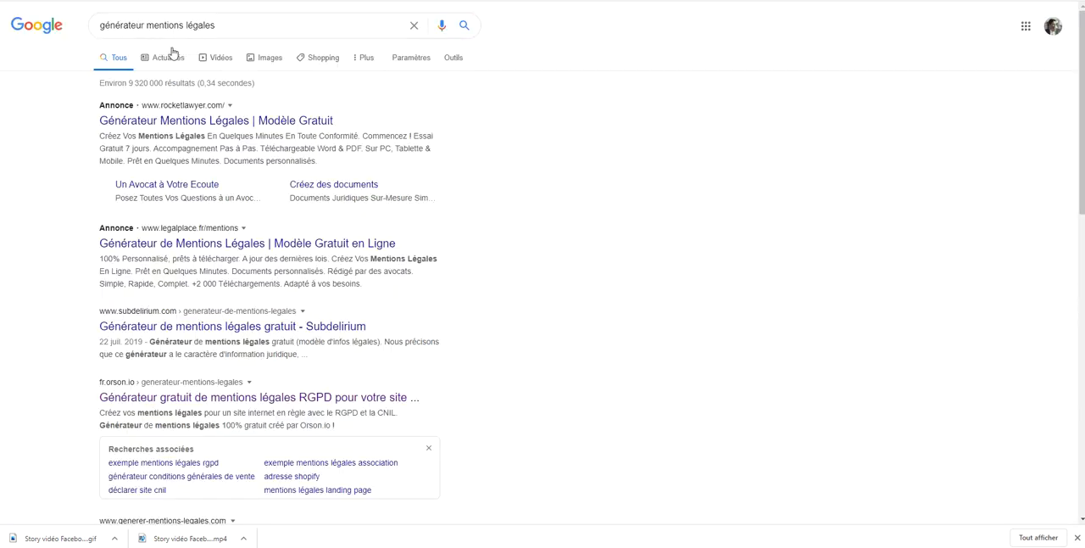
{"action": "scroll", "coordinate": [150, 218], "scroll_direction": "down", "scroll_amount": 1}
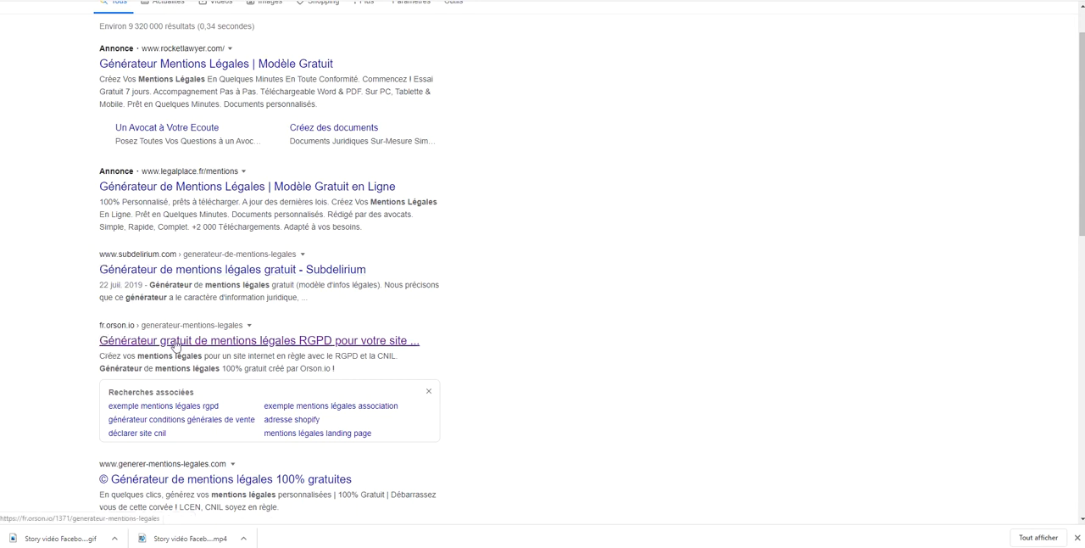
{"action": "left_click", "coordinate": [243, 342]}
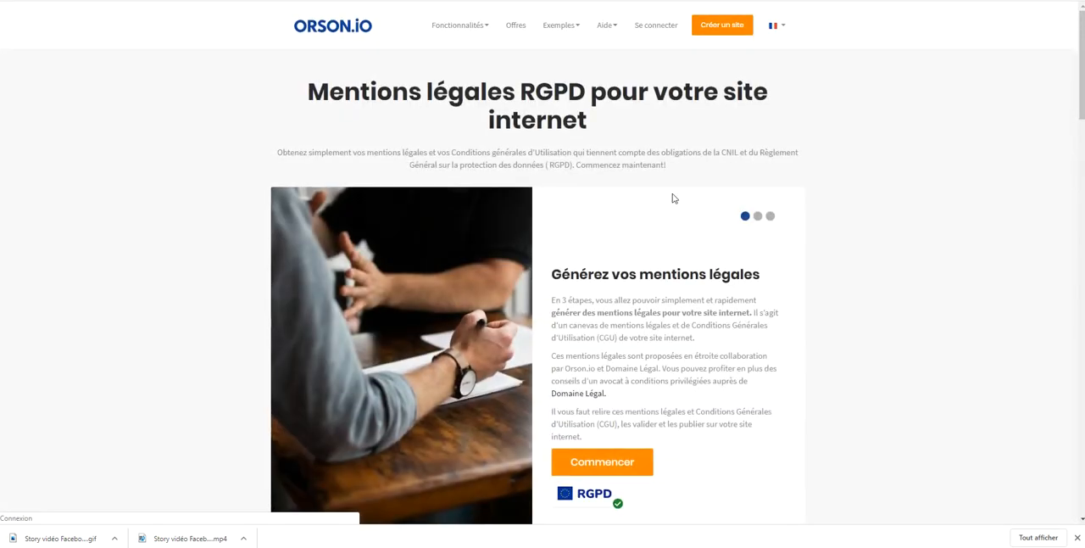
{"action": "scroll", "coordinate": [661, 220], "scroll_direction": "down", "scroll_amount": 2}
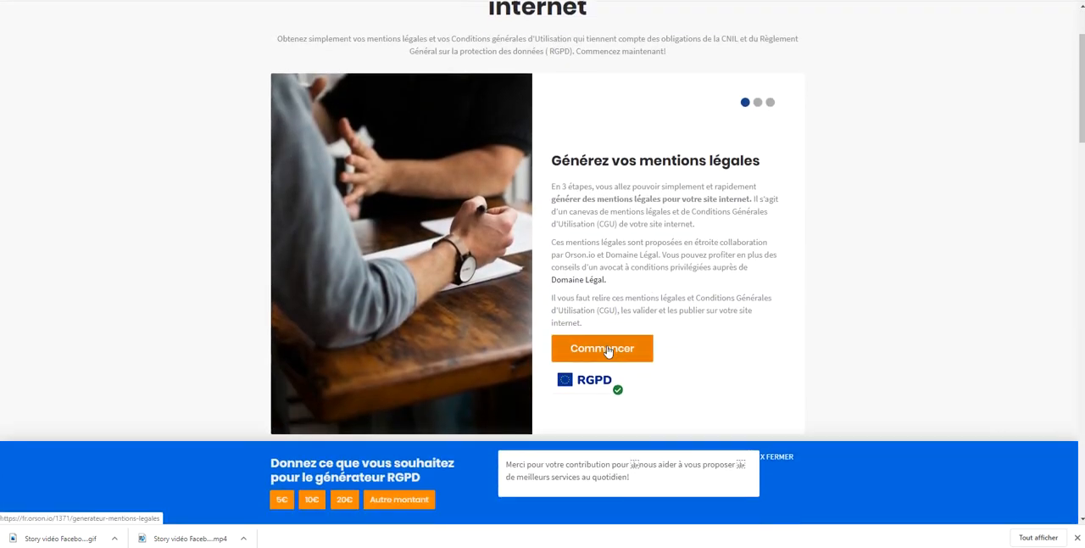
{"action": "left_click", "coordinate": [607, 351]}
Enter the website's full https address in the site owner form
{"action": "left_click", "coordinate": [549, 187]}
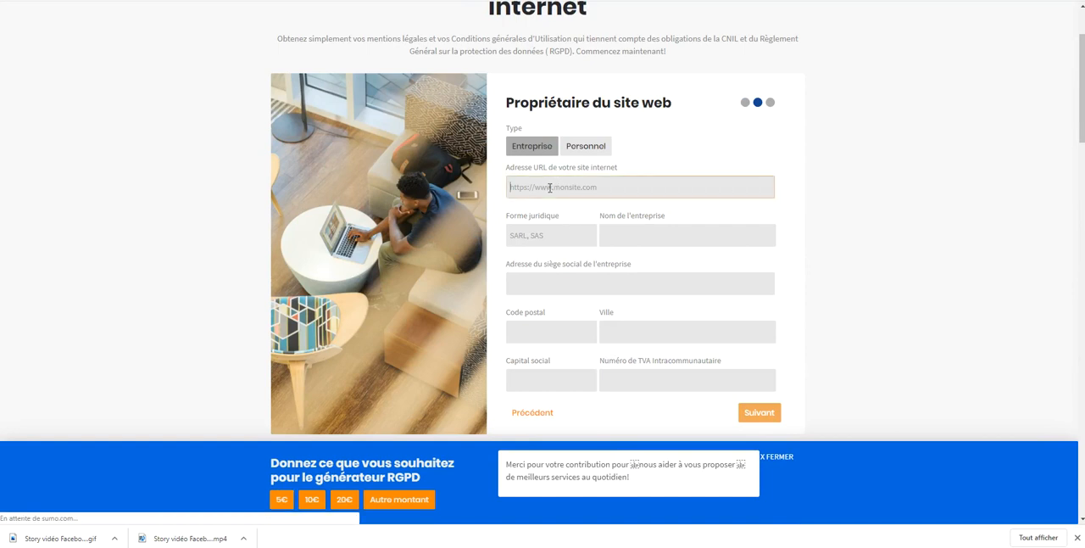
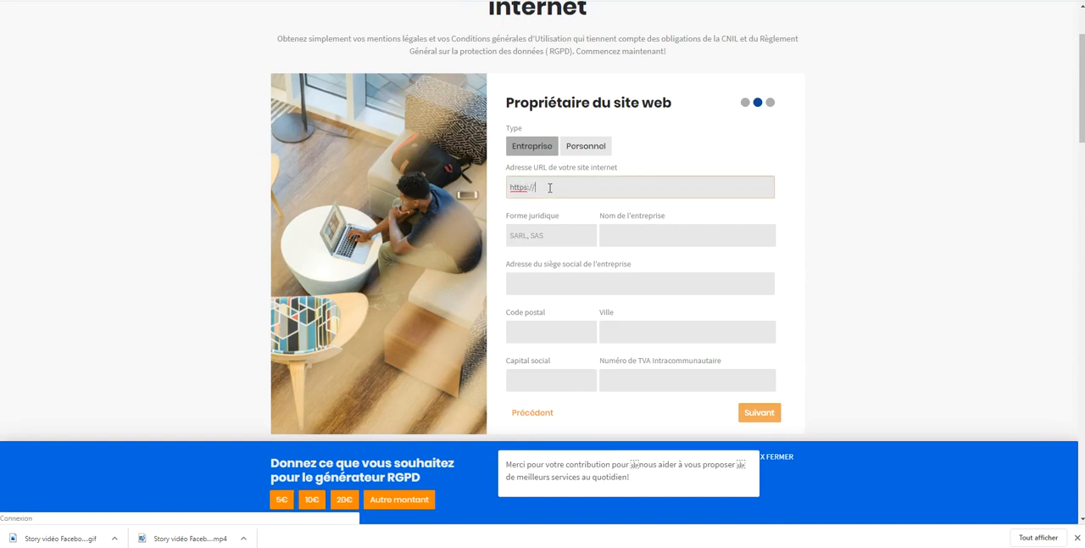
{"action": "key", "text": "Tab"}
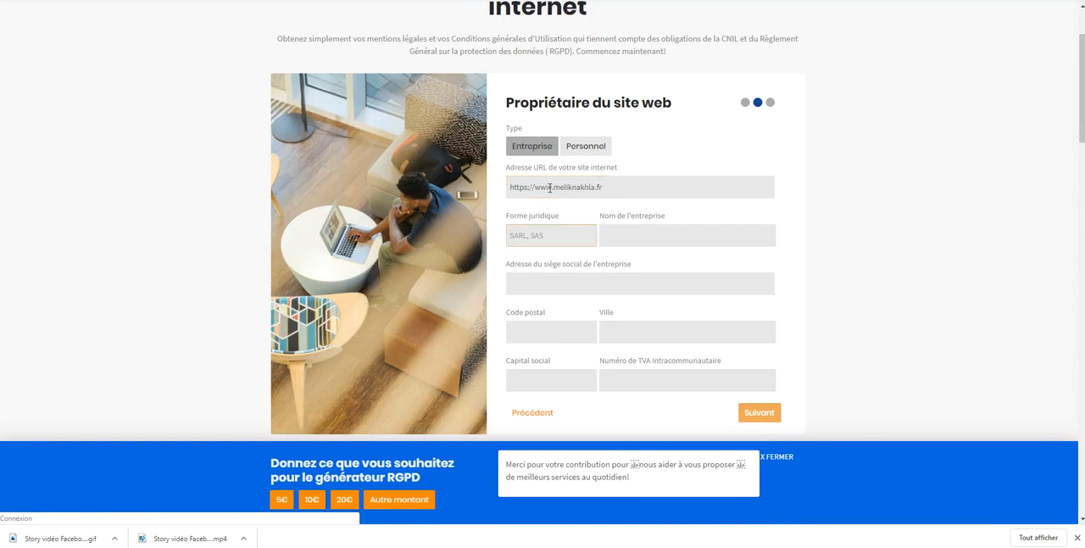
Set the legal form to Micro-entreprise and enter the owner's full name as the company name
{"action": "type", "text": "Micro-entreprise"}
{"action": "key", "text": "Tab"}
{"action": "key", "text": "Tab"}
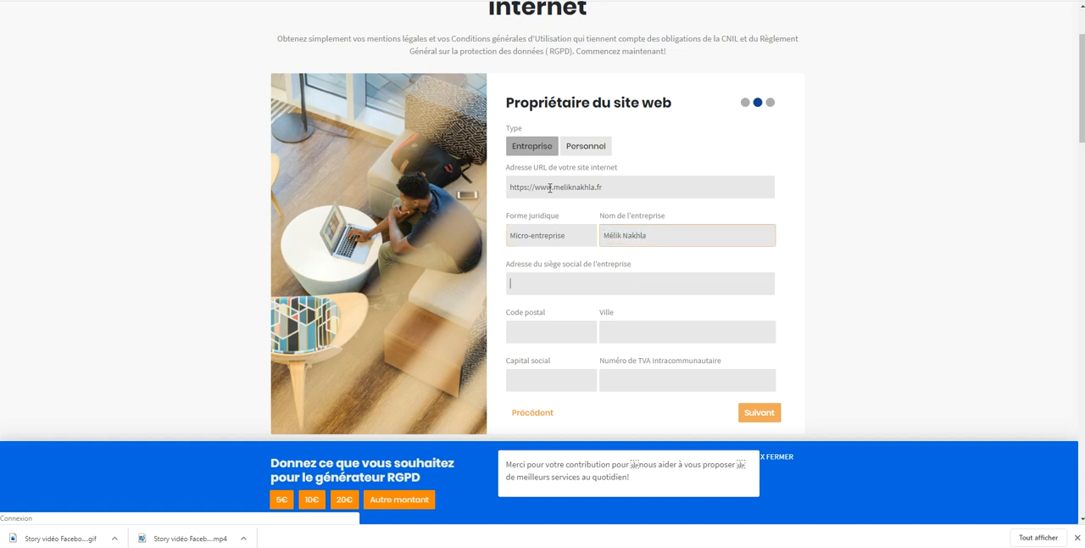
Fill in the head office's address, postal code and city, dismissing the SEO audit advert, and continue to the webmaster form
{"action": "type", "text": "test"}
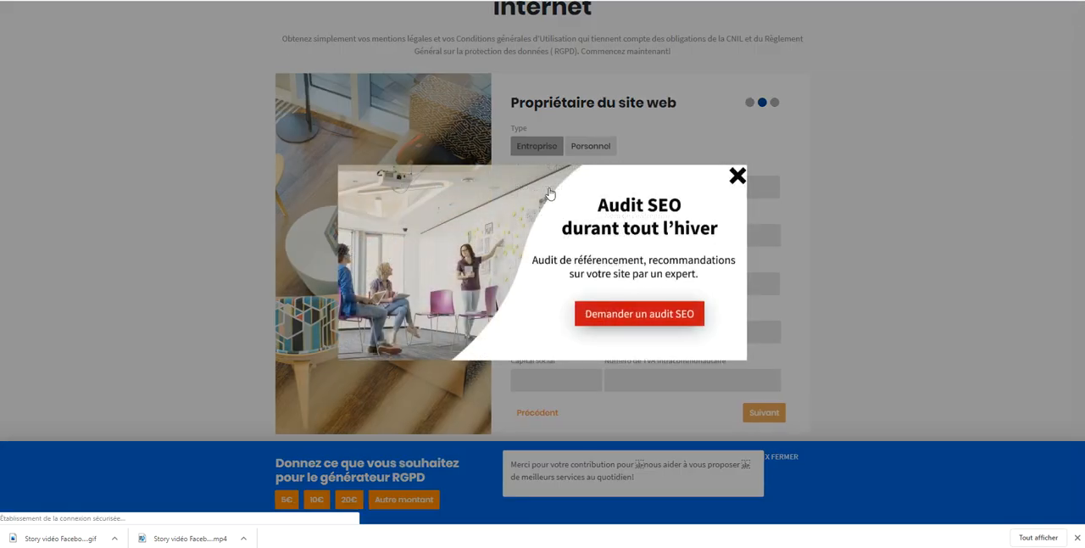
{"action": "left_click", "coordinate": [720, 173]}
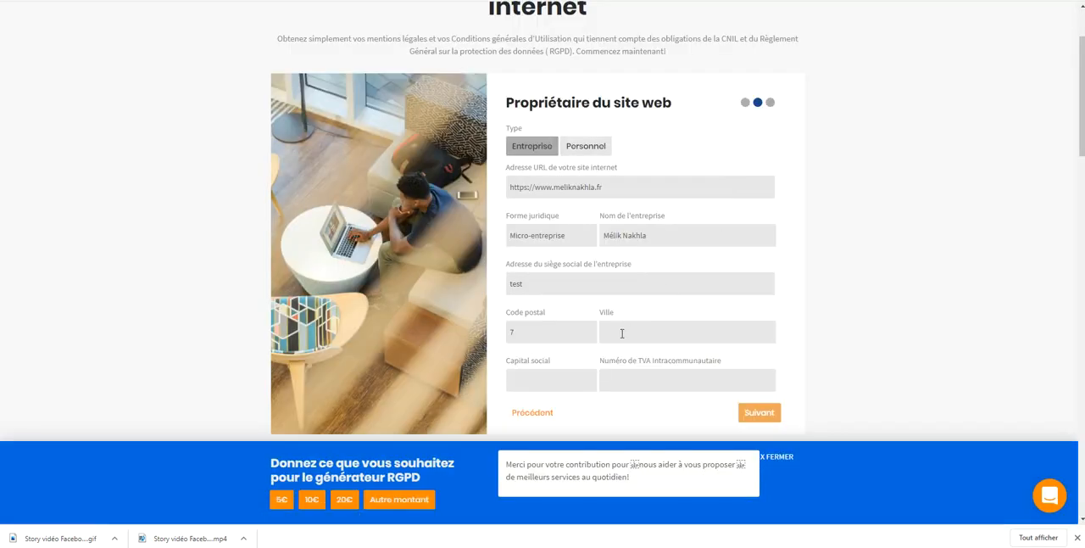
{"action": "left_click", "coordinate": [593, 332]}
{"action": "type", "text": "75000"}
{"action": "left_click", "coordinate": [655, 333]}
{"action": "type", "text": "Pai"}
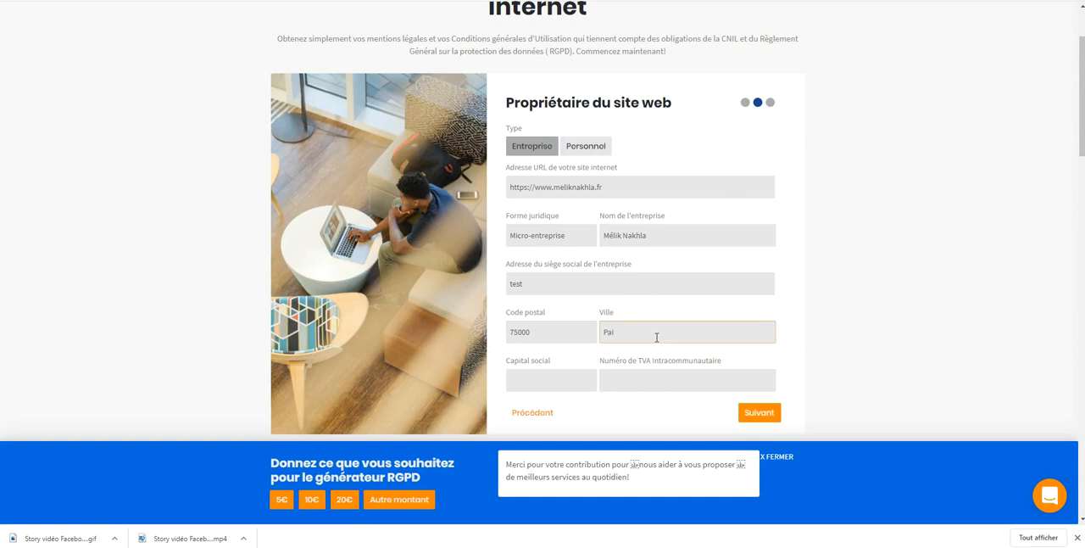
{"action": "type", "text": "rris"}
{"action": "key", "text": "Tab"}
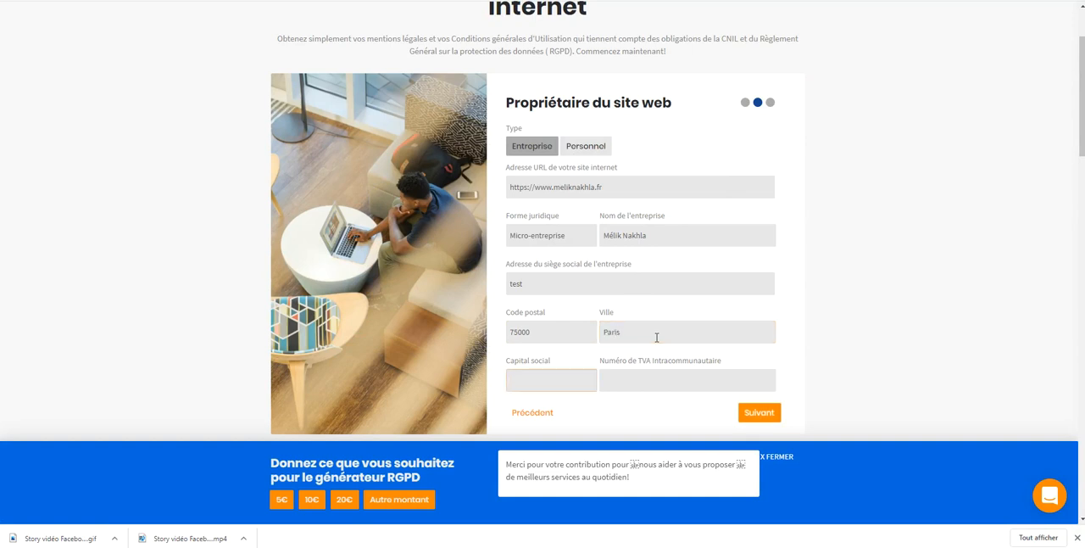
{"action": "left_click", "coordinate": [755, 413]}
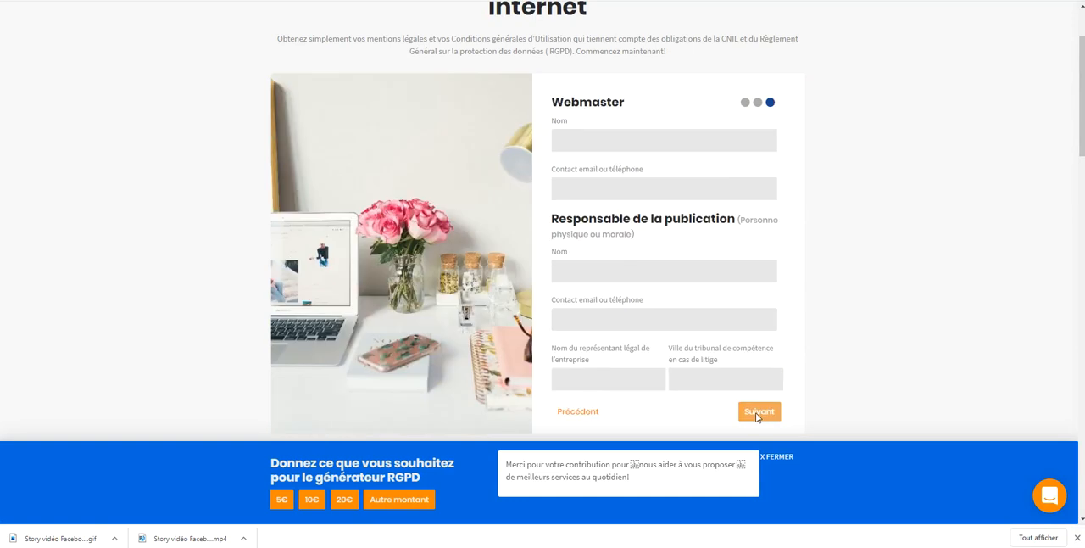
Enter the webmaster's full name and contact e-mail
{"action": "left_click", "coordinate": [666, 131]}
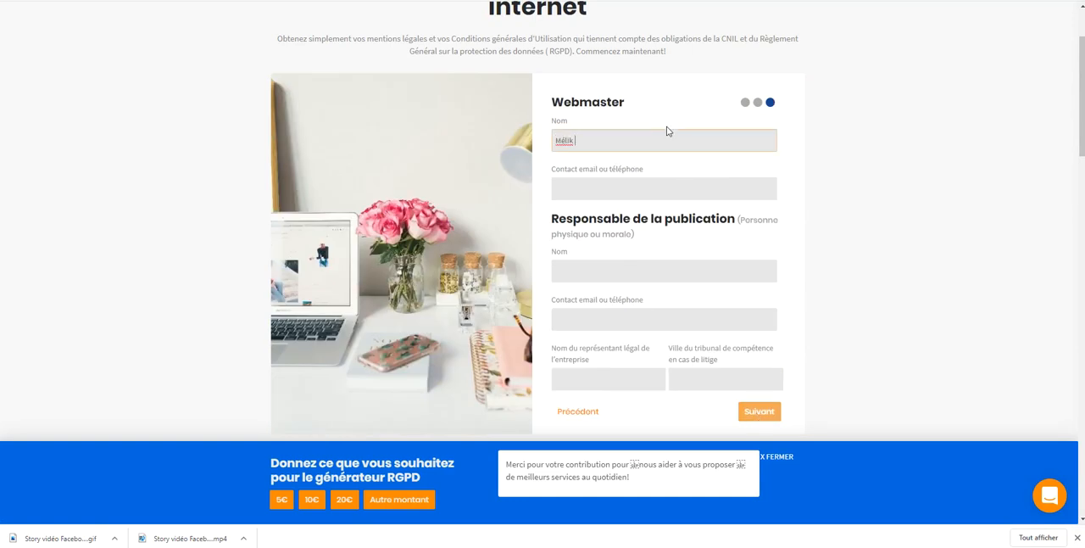
{"action": "key", "text": "Tab"}
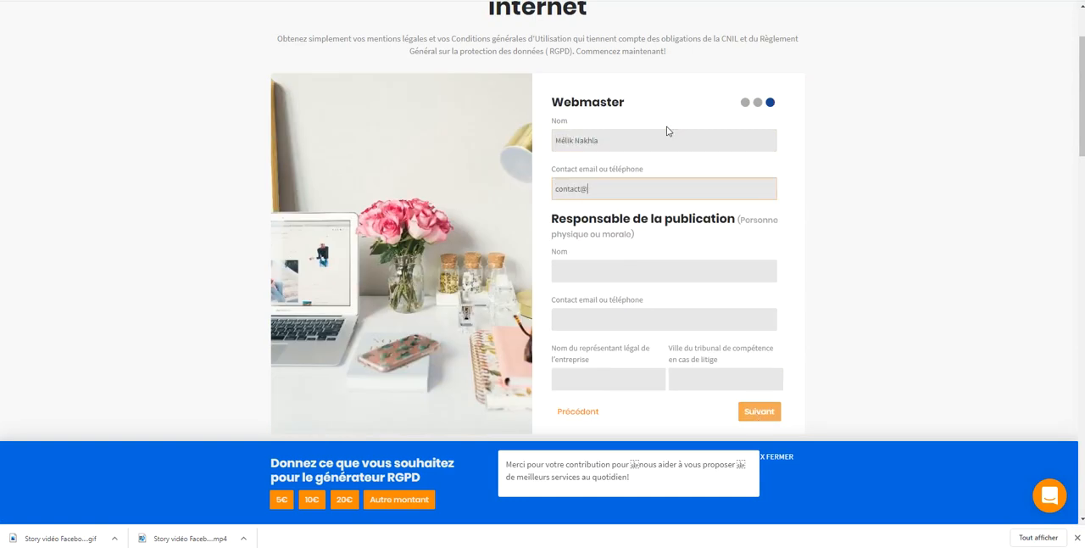
{"action": "key", "text": "Tab"}
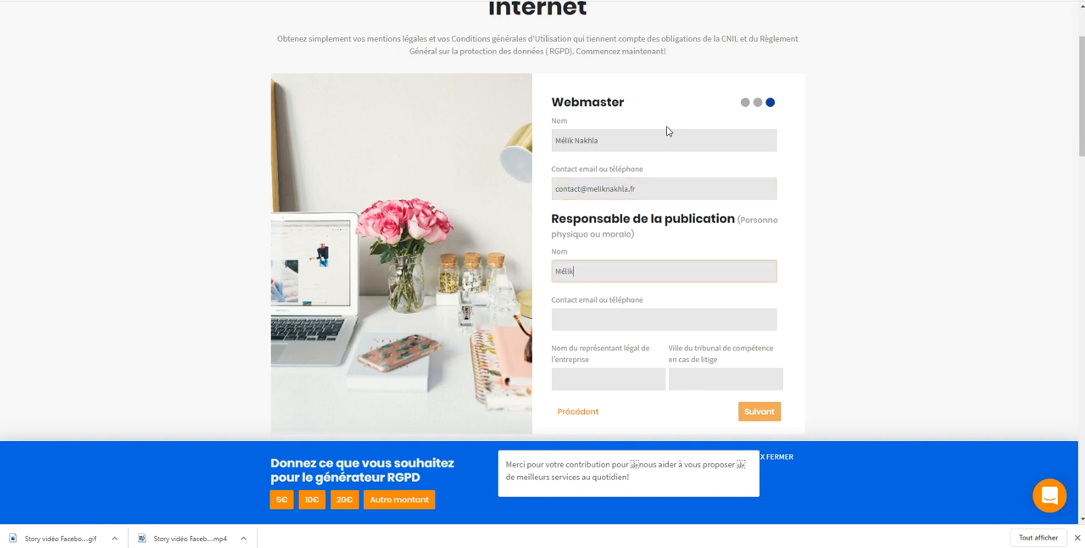
Enter the publication manager's full name and complete contact e-mail
{"action": "key", "text": "Tab"}
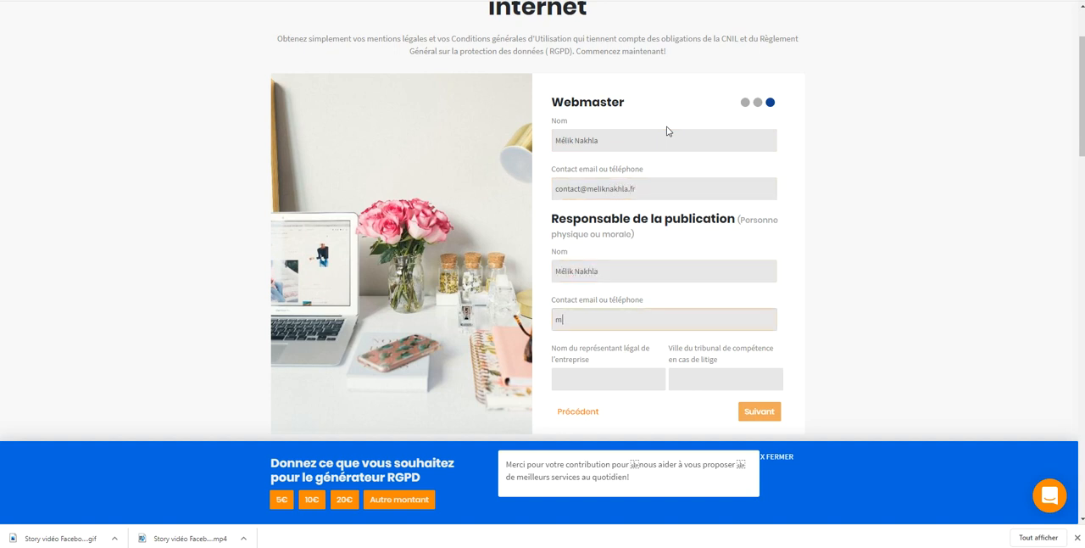
{"action": "key", "text": "Tab"}
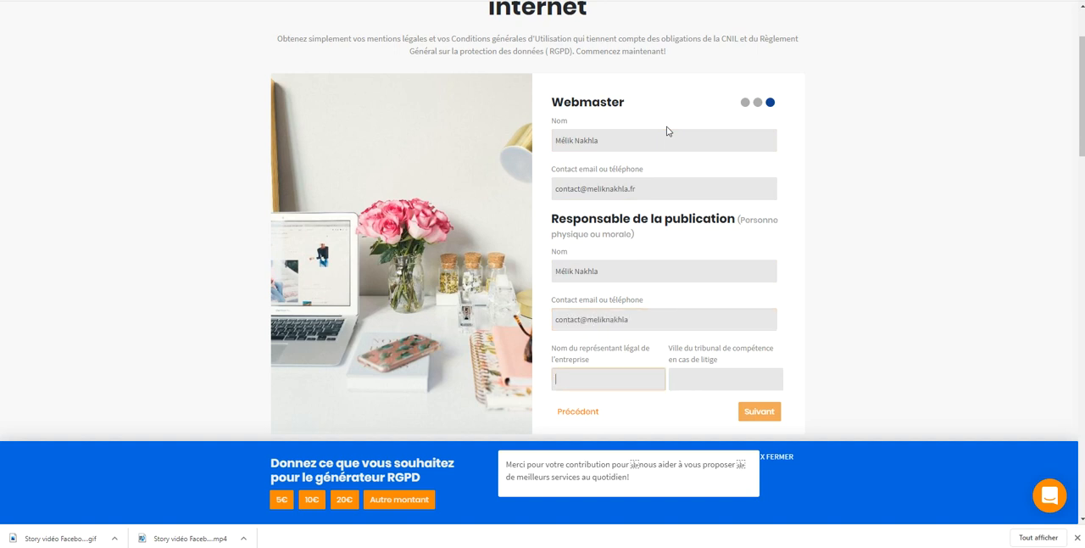
{"action": "left_click", "coordinate": [665, 311]}
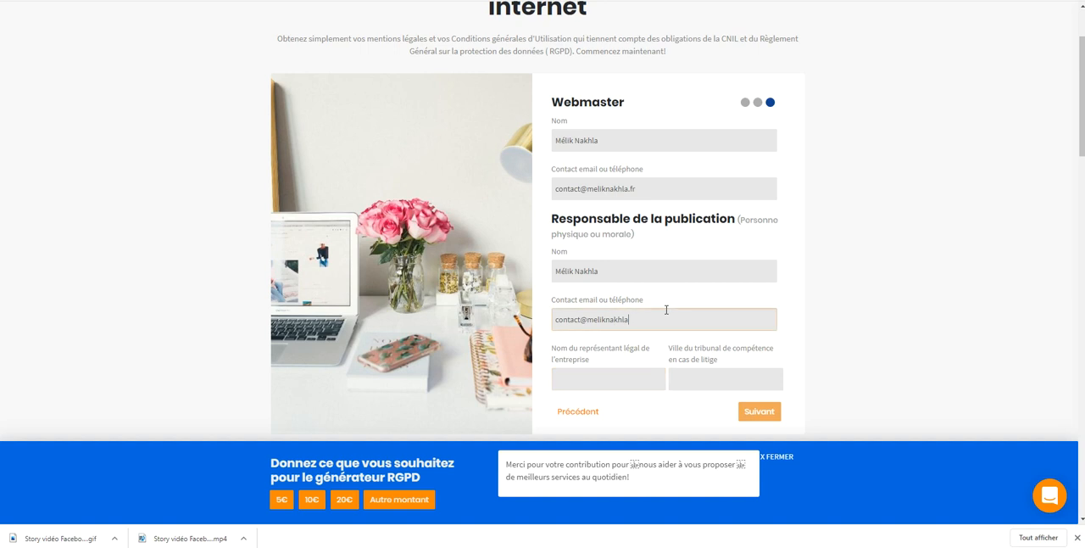
{"action": "type", "text": ".fr"}
{"action": "key", "text": "Tab"}
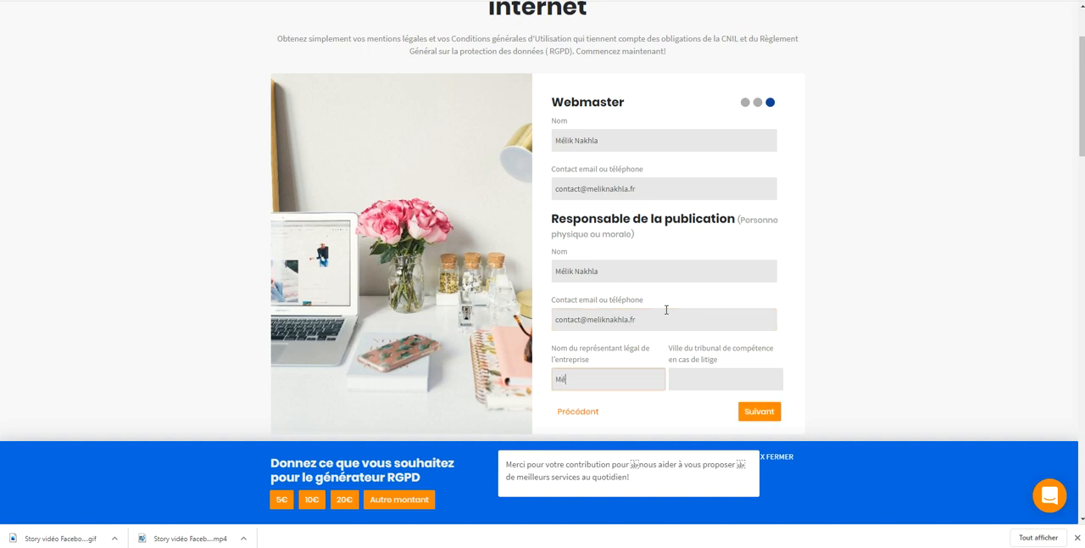
Enter the company's legal representative and Agen as the city of the competent court, and continue to the hosting form
{"action": "key", "text": "Tab"}
{"action": "type", "text": "Agen"}
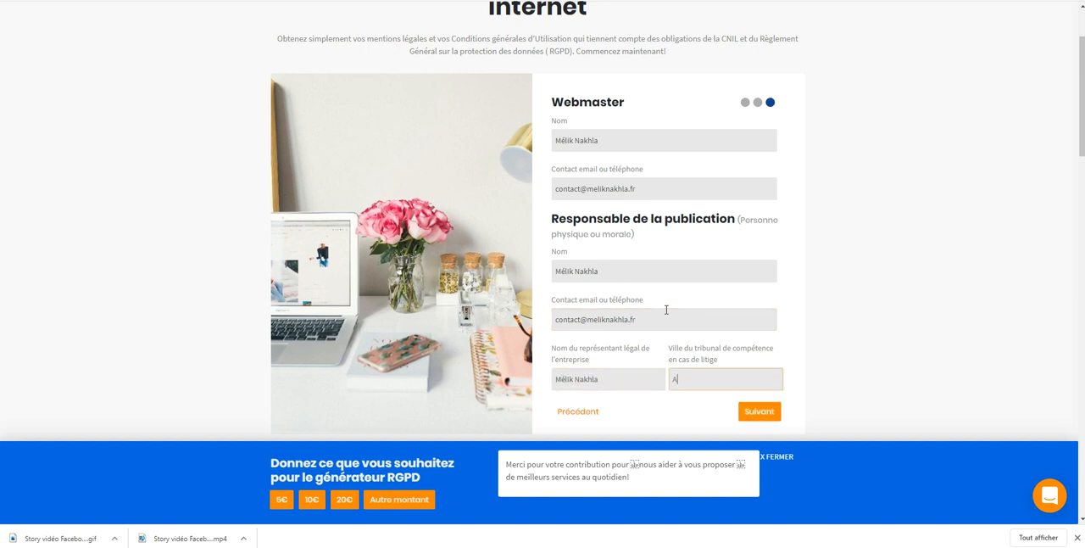
{"action": "left_click", "coordinate": [755, 412]}
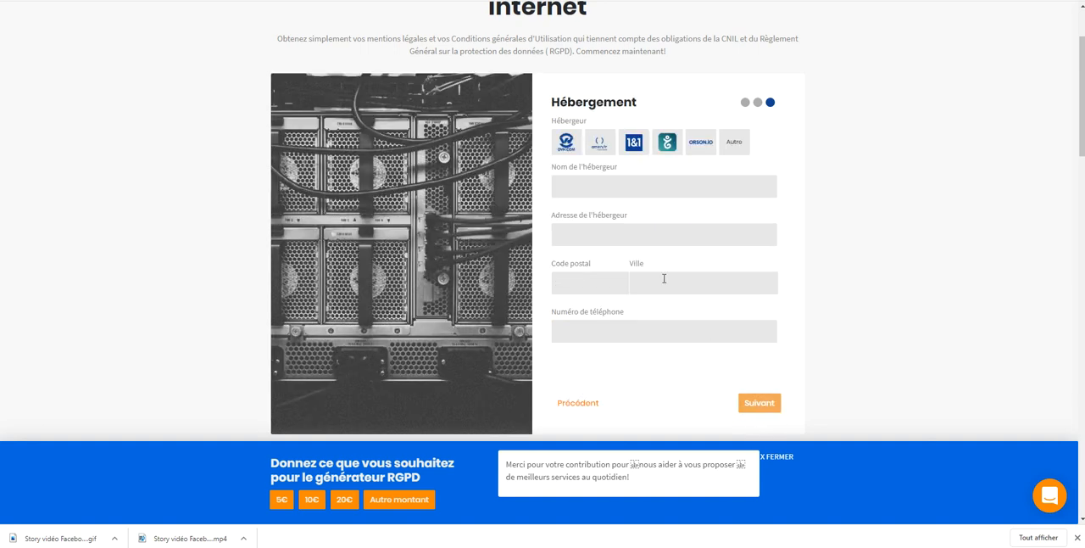
Choose 1&1 as the website's host and continue to the CNIL form
{"action": "left_click", "coordinate": [635, 142]}
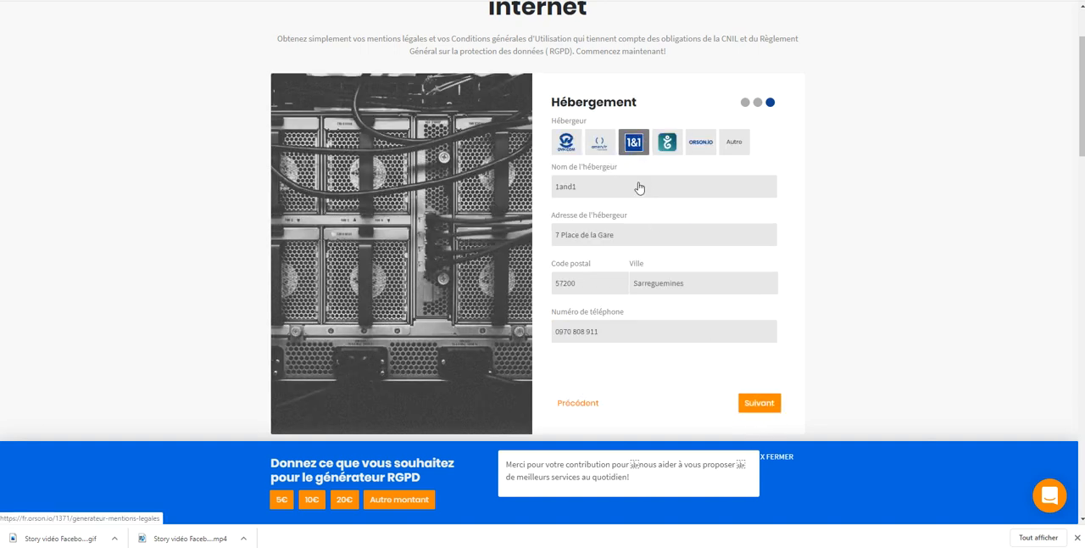
{"action": "left_click", "coordinate": [768, 405]}
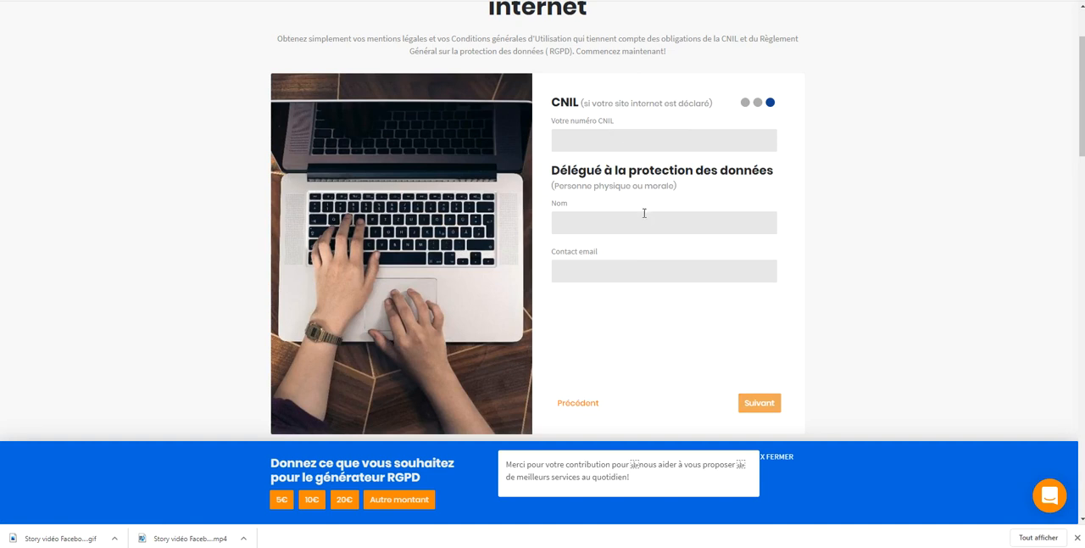
Enter the data protection officer's name and contact e-mail, leave the CNIL number empty, and continue
{"action": "left_click", "coordinate": [608, 230]}
{"action": "key", "text": "Tab"}
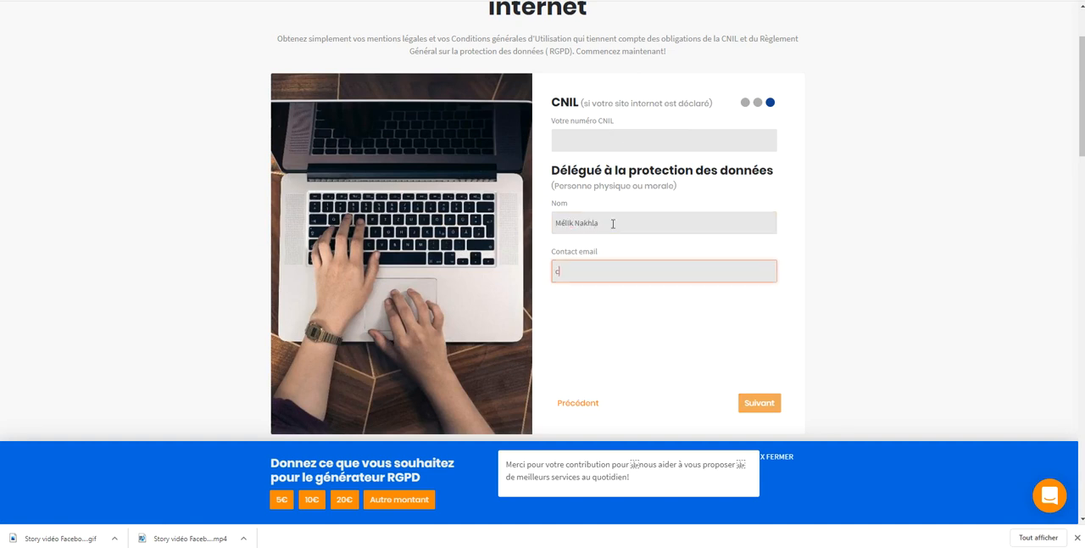
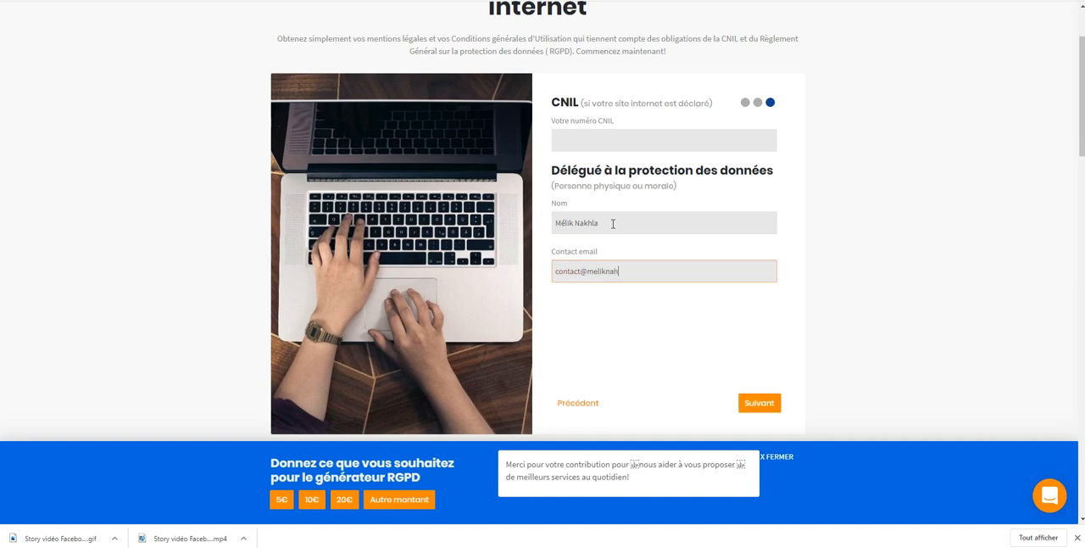
{"action": "left_click", "coordinate": [759, 402]}
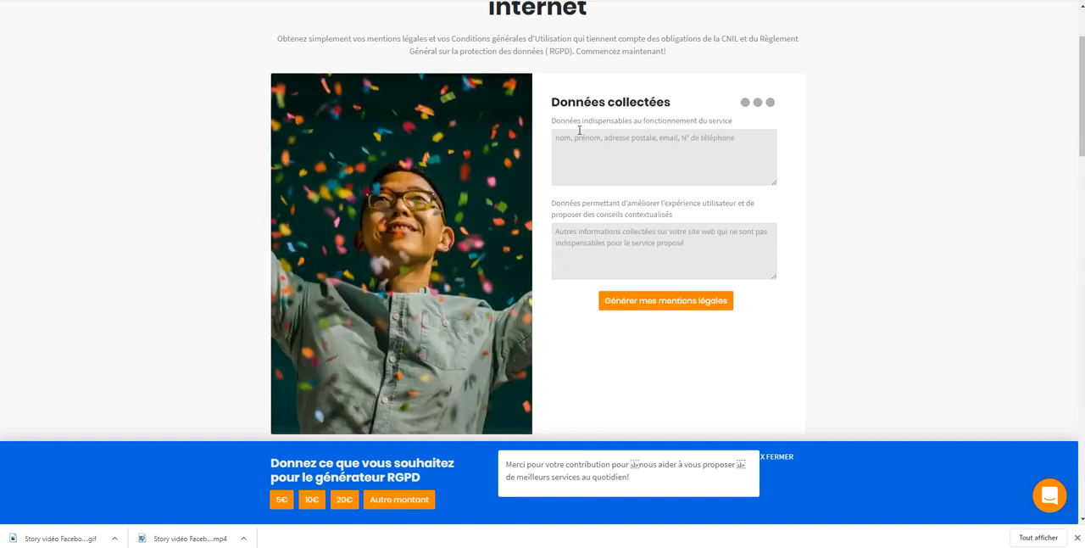
List e-mail, last name and first name as the data essential to the service, and generate the legal notices
{"action": "left_click", "coordinate": [639, 156]}
{"action": "type", "text": "Email, nom"}
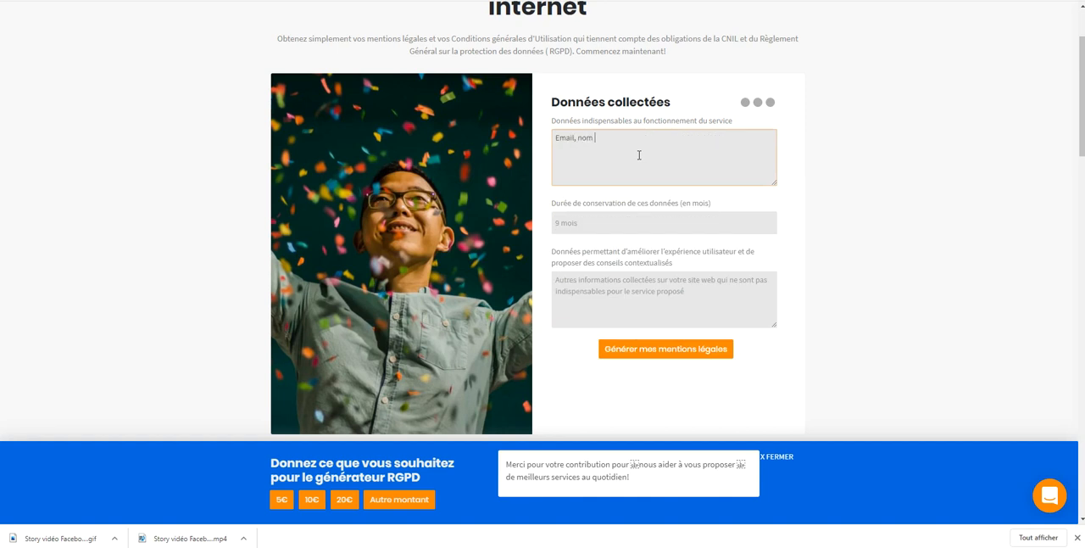
{"action": "key", "text": "BackSpace"}
{"action": "type", "text": "nom, prénom"}
{"action": "left_click", "coordinate": [666, 349]}
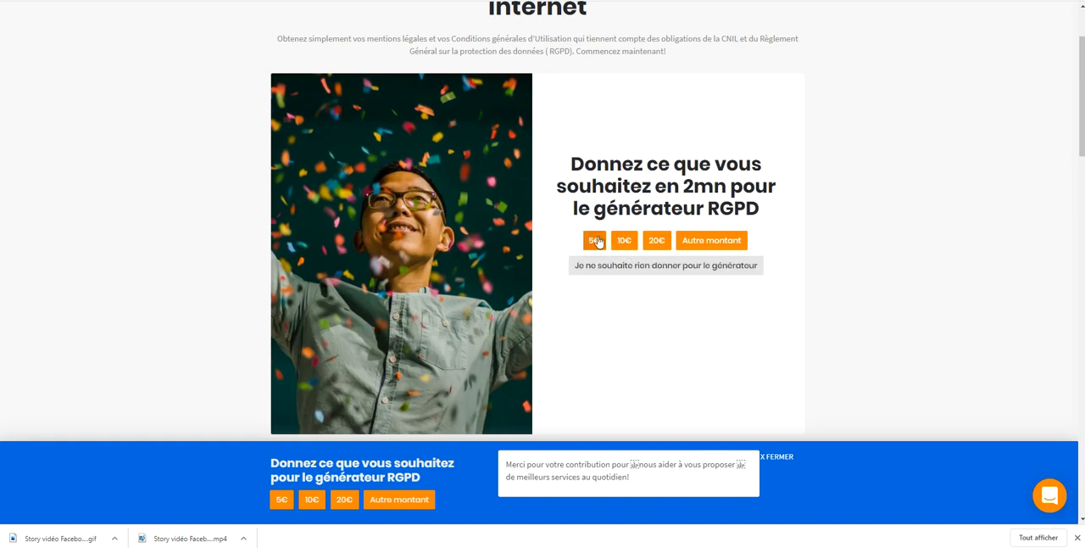
Decline the donation, enter the recipient's e-mail address and retrieve the generated legal notices
{"action": "left_click", "coordinate": [693, 267]}
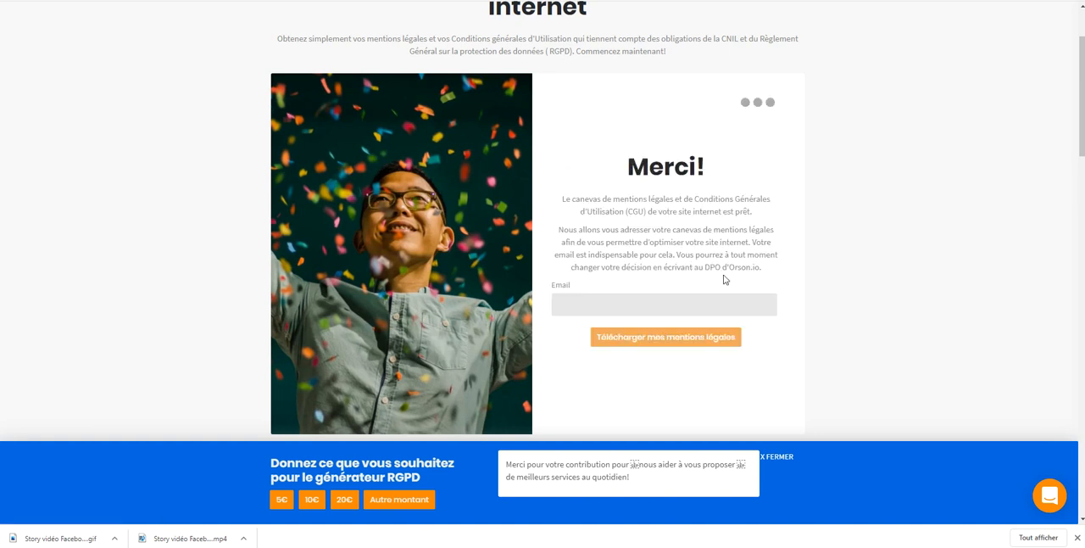
{"action": "left_click", "coordinate": [655, 302]}
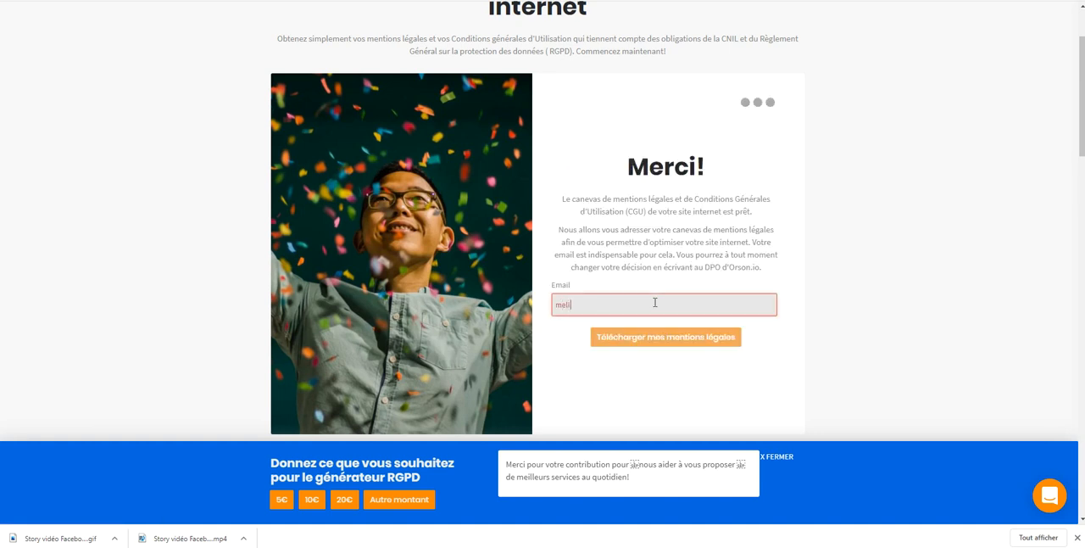
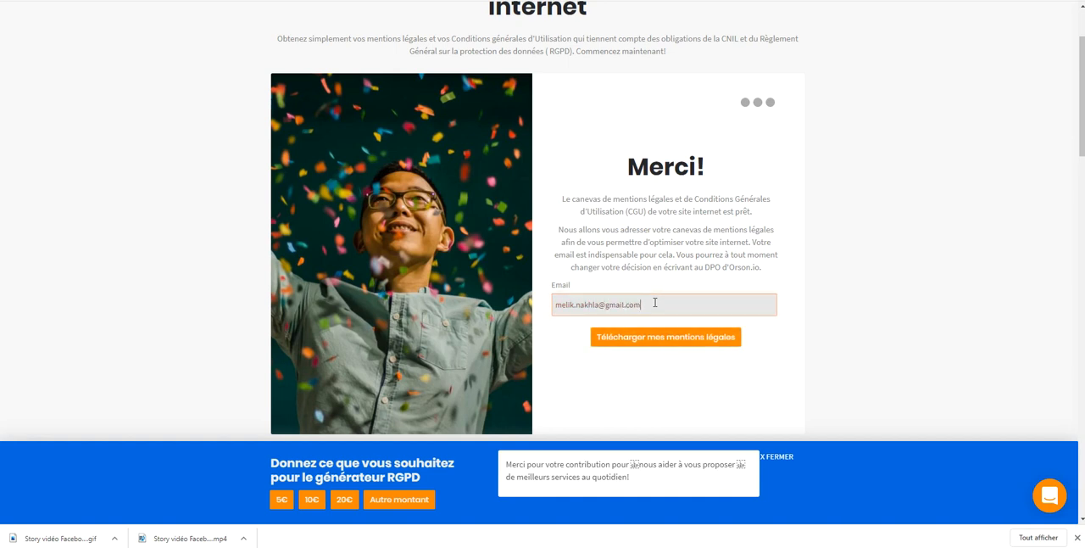
{"action": "left_click", "coordinate": [677, 348]}
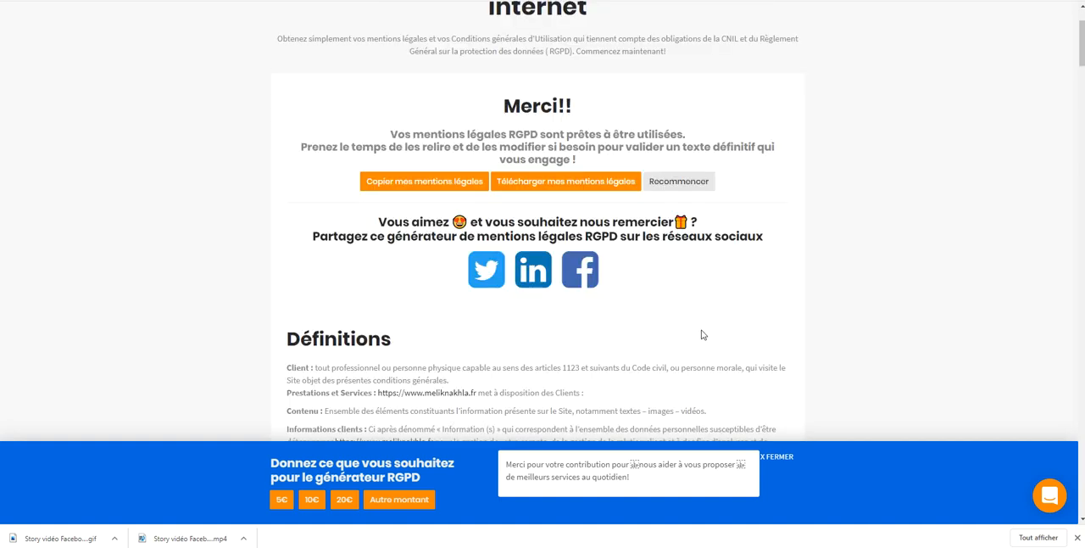
Select the generated legal notice text, starting from the Définitions heading
{"action": "scroll", "coordinate": [702, 334], "scroll_direction": "down", "scroll_amount": 3}
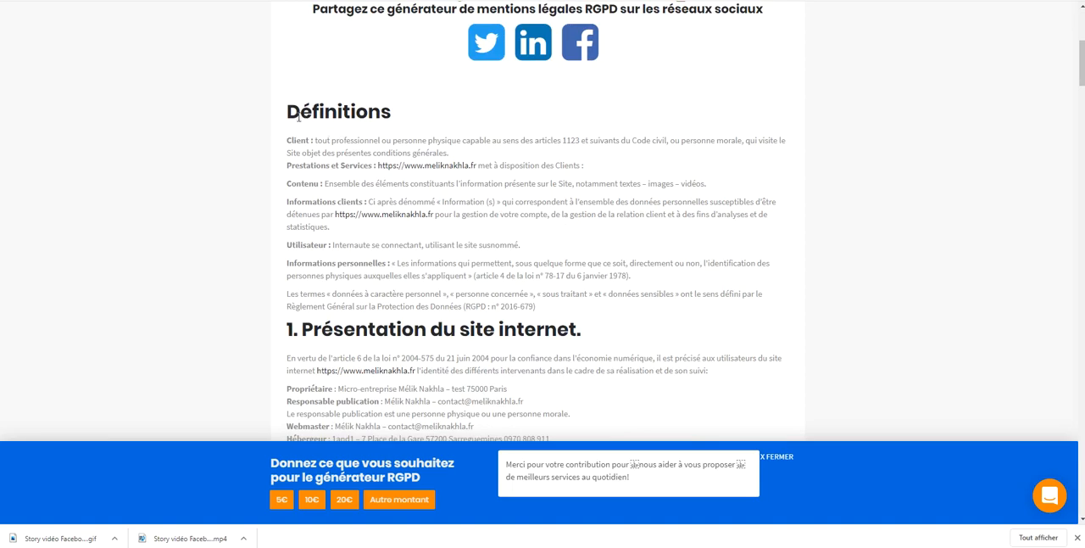
{"action": "left_click_drag", "start_coordinate": [288, 111], "coordinate": [645, 262]}
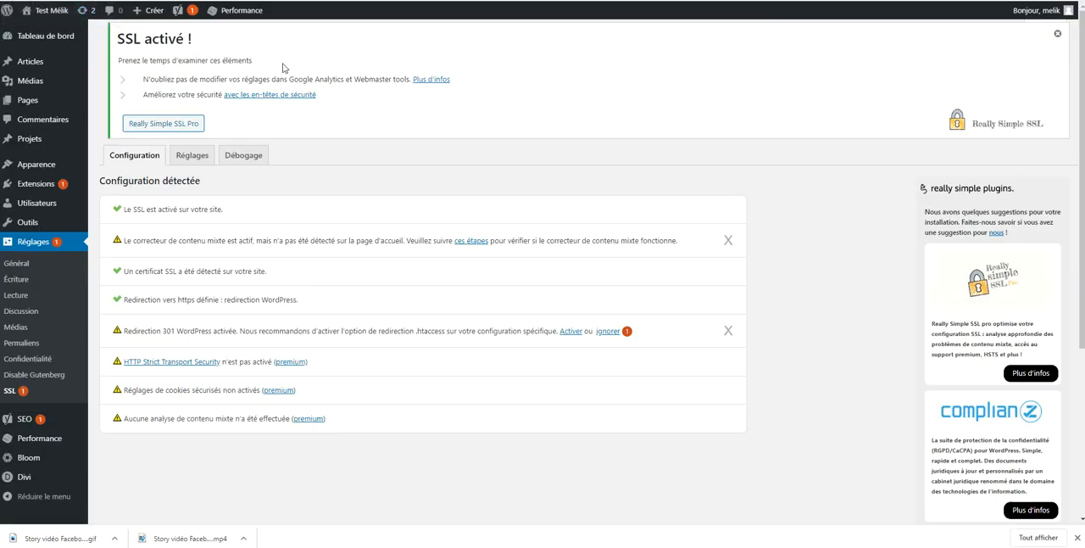
Create a new WordPress page titled "Mentions Légales"
{"action": "mouse_move", "coordinate": [73, 103]}
{"action": "scroll", "coordinate": [73, 105], "scroll_direction": "down", "scroll_amount": 1}
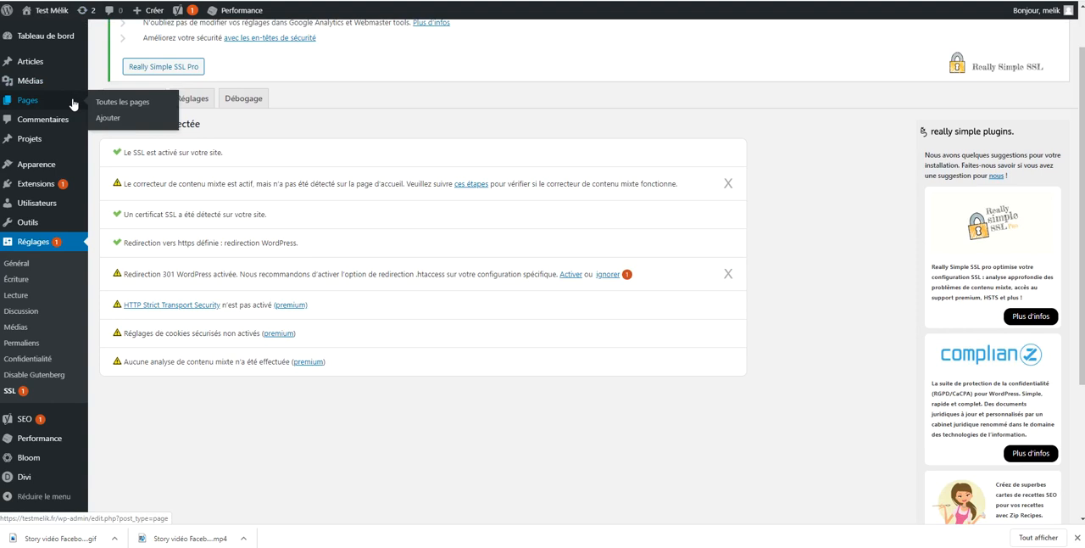
{"action": "left_click", "coordinate": [118, 119]}
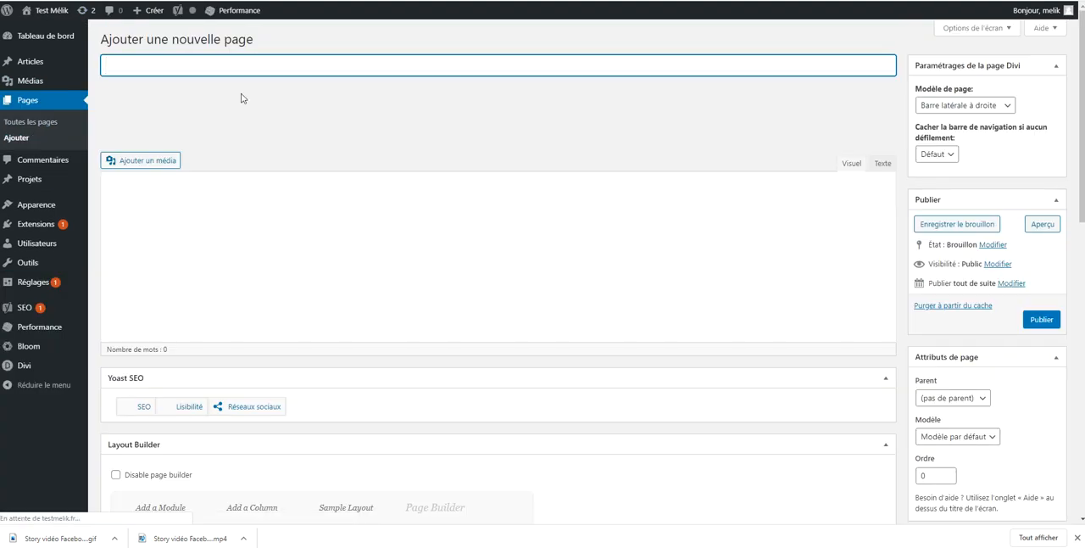
{"action": "type", "text": "Mention"}
{"action": "type", "text": "s Légales"}
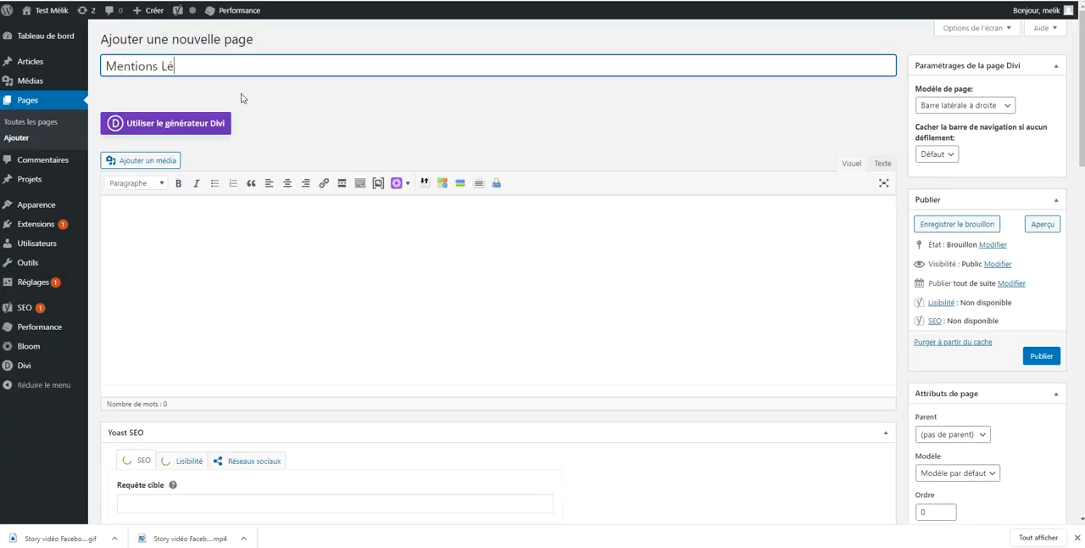
Set the page's Divi layout model to "Pas de barre latérale"
{"action": "left_click", "coordinate": [941, 105]}
{"action": "left_click", "coordinate": [935, 143]}
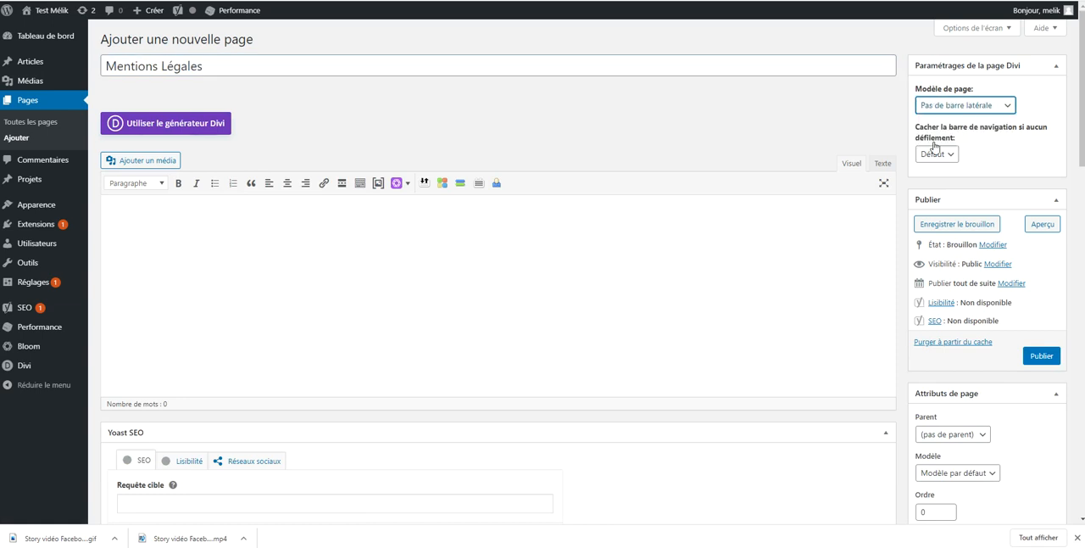
{"action": "left_click", "coordinate": [765, 223]}
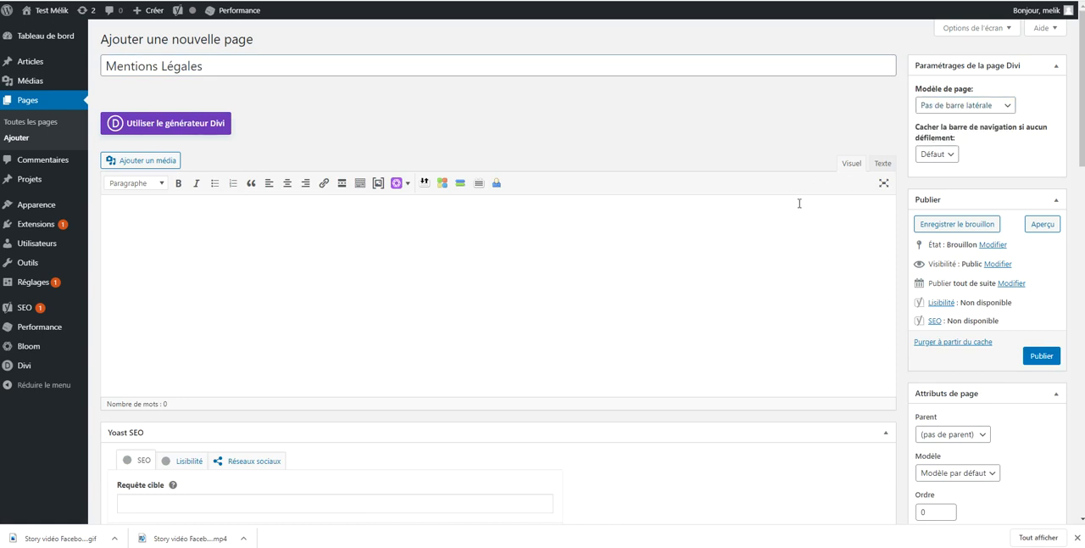
Paste the copied legal notice text into the page body in the visual editing mode
{"action": "left_click", "coordinate": [882, 165]}
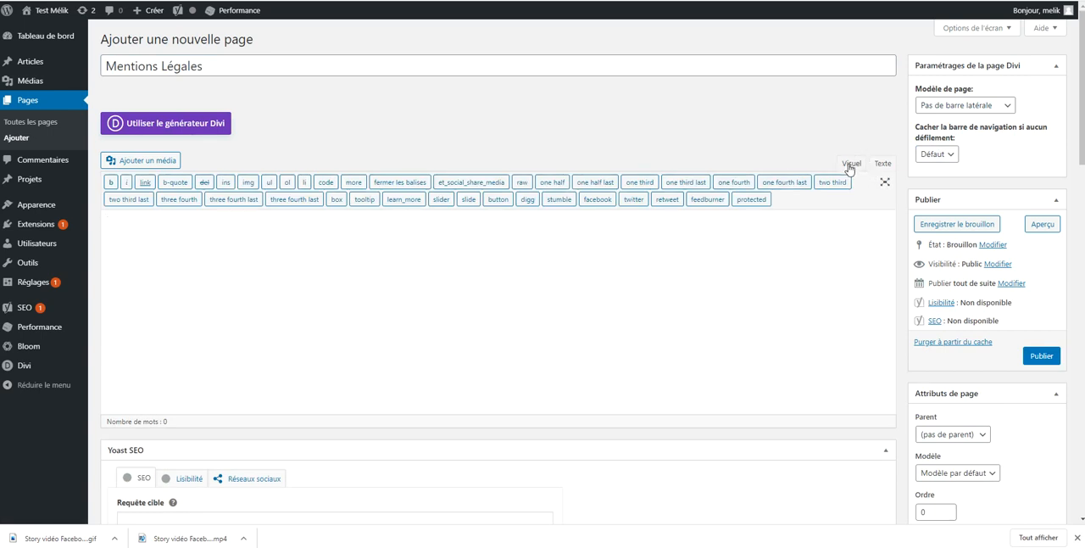
{"action": "left_click", "coordinate": [849, 165]}
{"action": "right_click", "coordinate": [471, 247]}
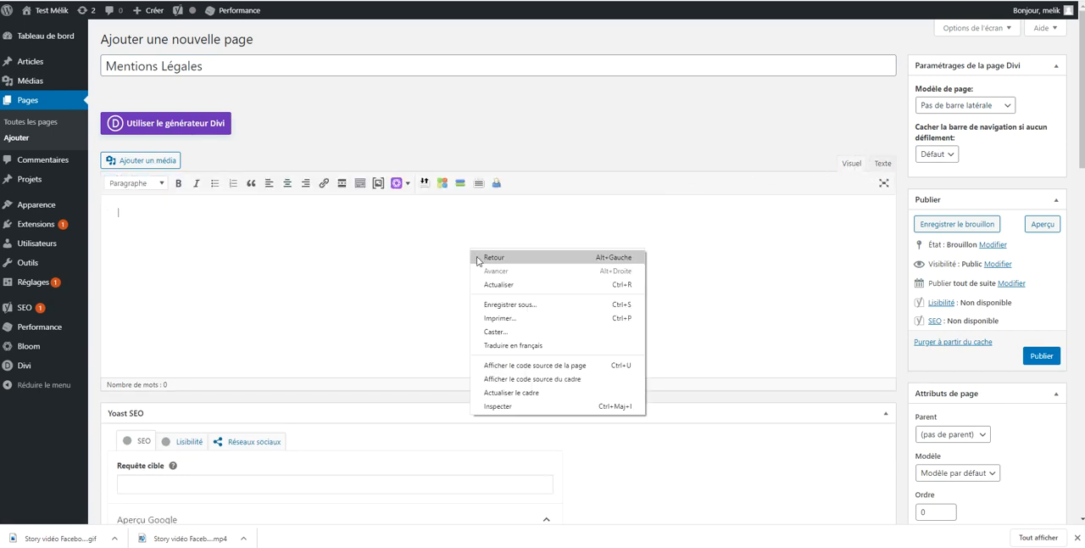
{"action": "left_click", "coordinate": [488, 319]}
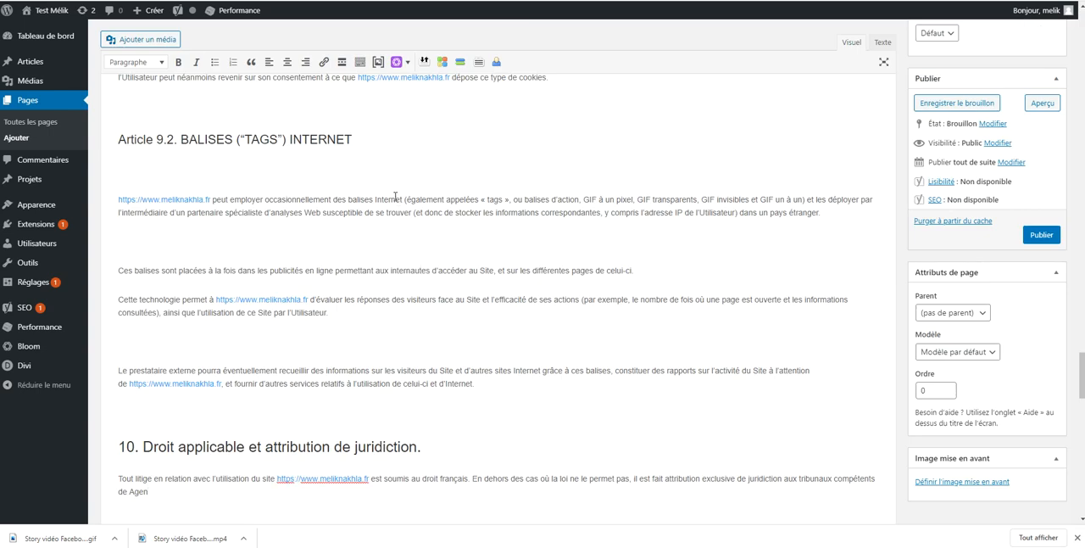
{"action": "scroll", "coordinate": [395, 196], "scroll_direction": "up", "scroll_amount": 15}
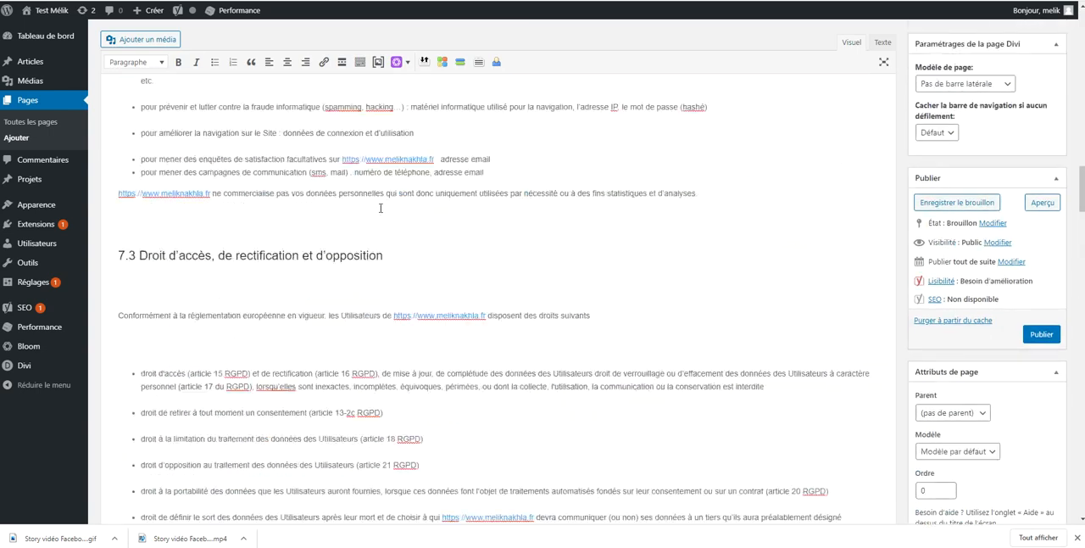
{"action": "scroll", "coordinate": [381, 208], "scroll_direction": "up", "scroll_amount": 20}
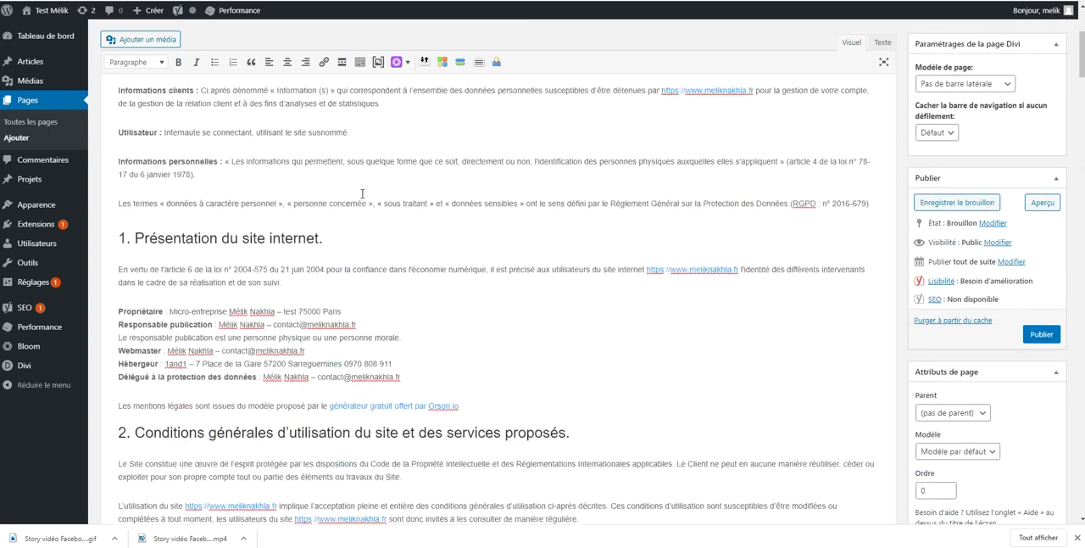
{"action": "scroll", "coordinate": [362, 194], "scroll_direction": "up", "scroll_amount": 5}
Centre the "Définitions" heading and format it as Titre 1
{"action": "double_click", "coordinate": [173, 149]}
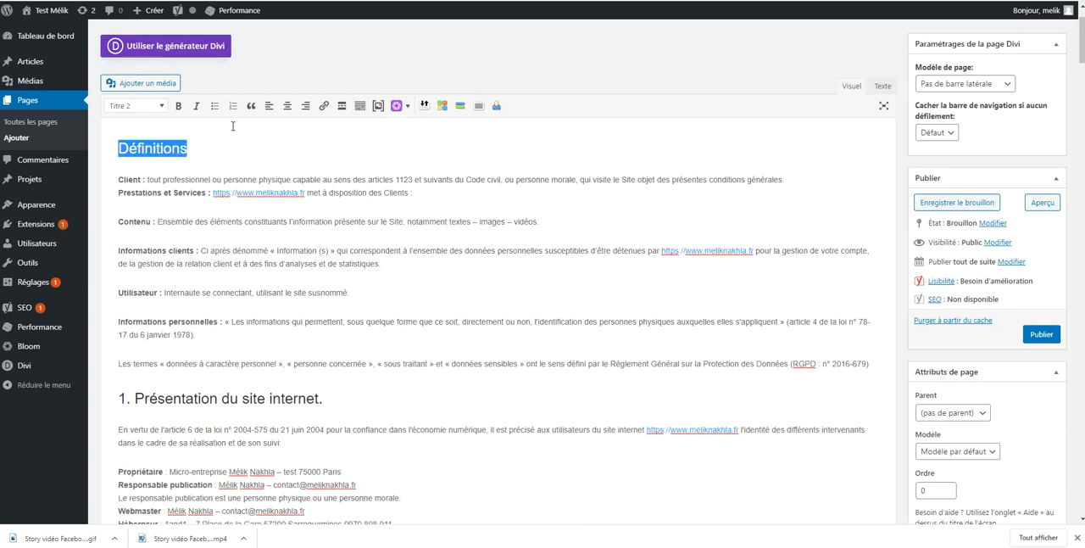
{"action": "left_click", "coordinate": [287, 106]}
{"action": "left_click", "coordinate": [161, 106]}
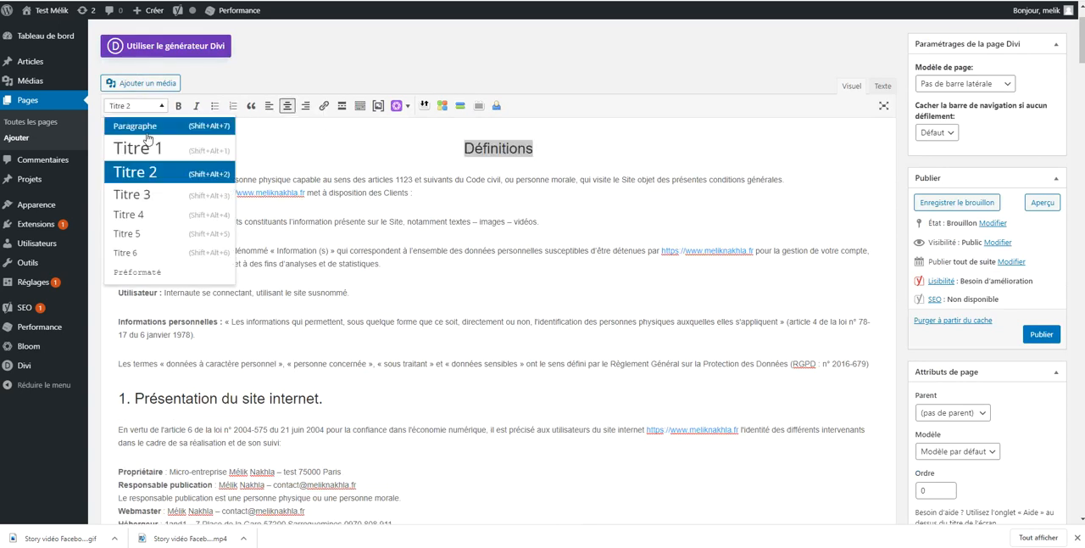
{"action": "left_click", "coordinate": [146, 150]}
Review the pasted legal notices, checking the owner, publication, webmaster and host details and the numbered sections through the cookies clause
{"action": "scroll", "coordinate": [263, 174], "scroll_direction": "down", "scroll_amount": 3}
{"action": "scroll", "coordinate": [263, 174], "scroll_direction": "up", "scroll_amount": 4}
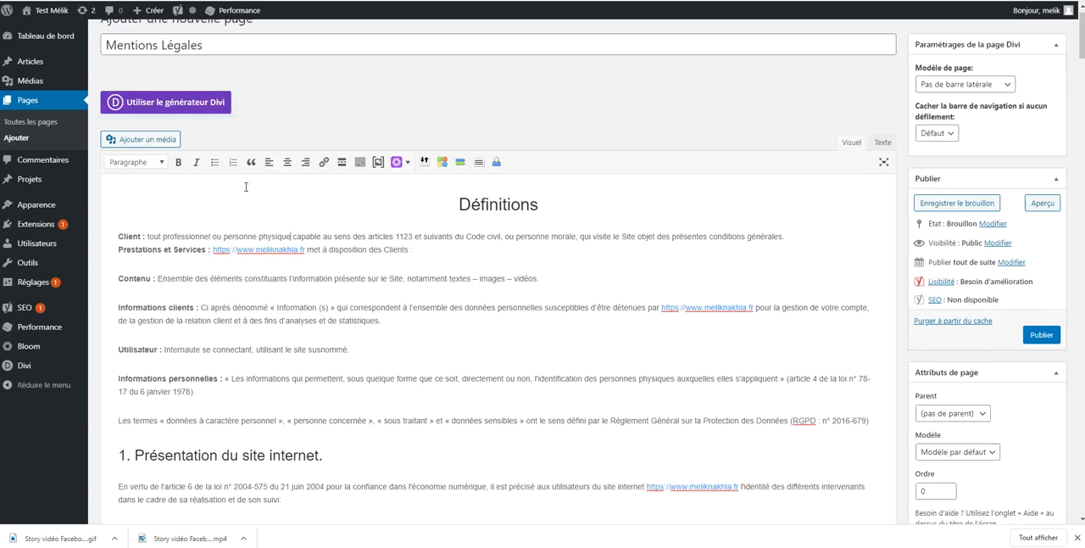
{"action": "scroll", "coordinate": [178, 238], "scroll_direction": "down", "scroll_amount": 4}
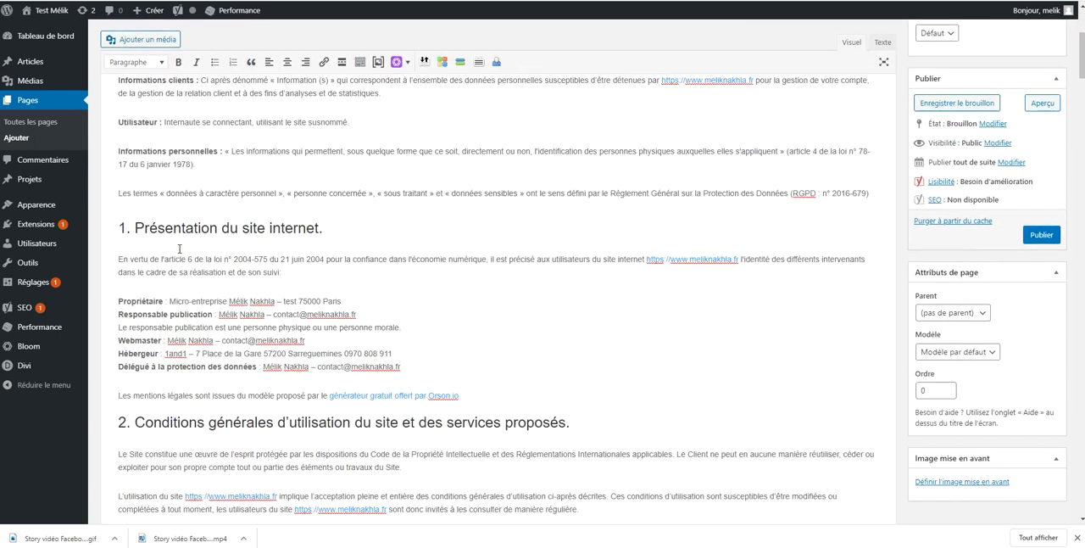
{"action": "left_click_drag", "start_coordinate": [117, 244], "coordinate": [254, 311]}
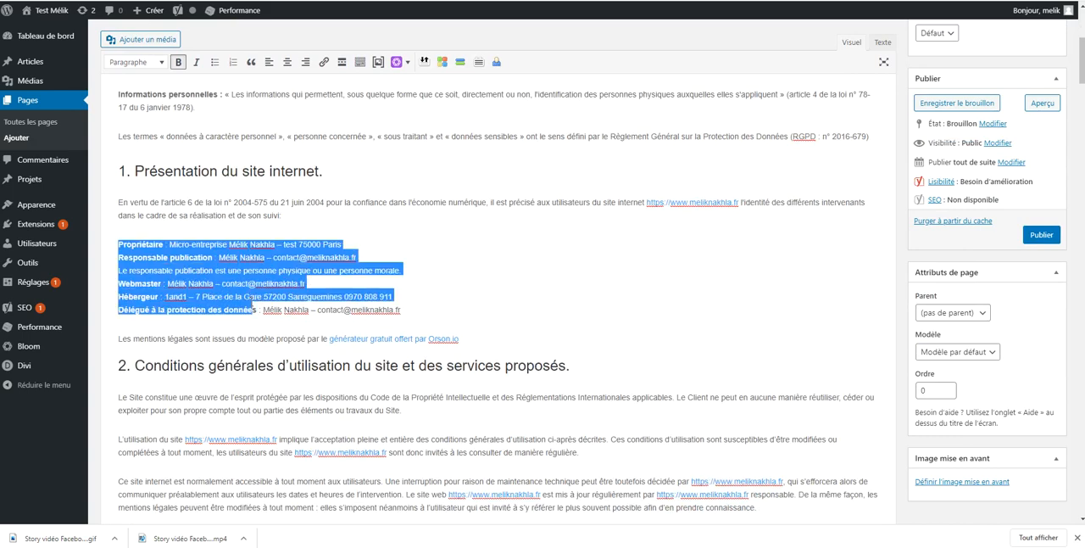
{"action": "left_click", "coordinate": [245, 296]}
{"action": "scroll", "coordinate": [301, 238], "scroll_direction": "down", "scroll_amount": 5}
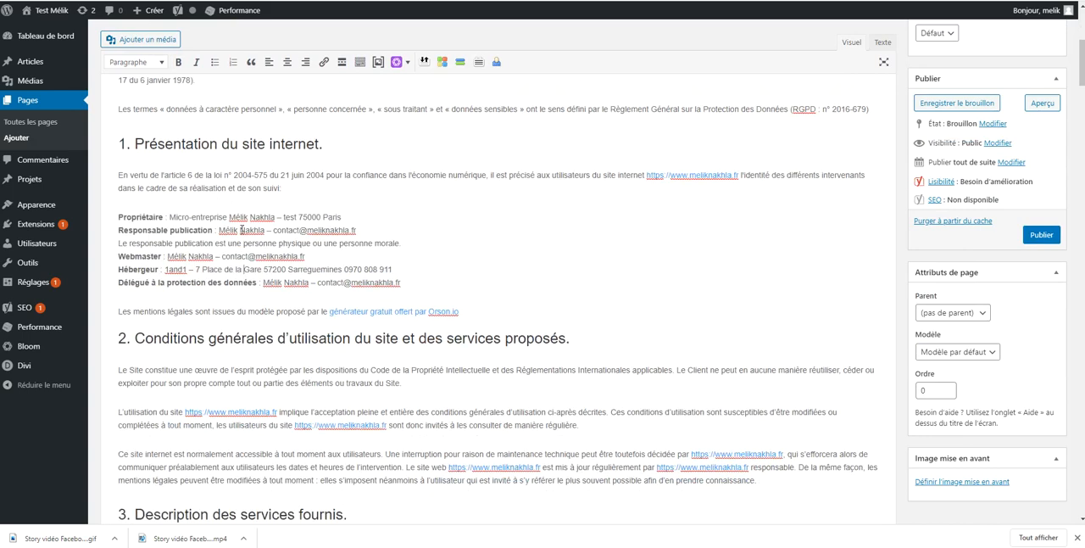
{"action": "scroll", "coordinate": [258, 243], "scroll_direction": "down", "scroll_amount": 6}
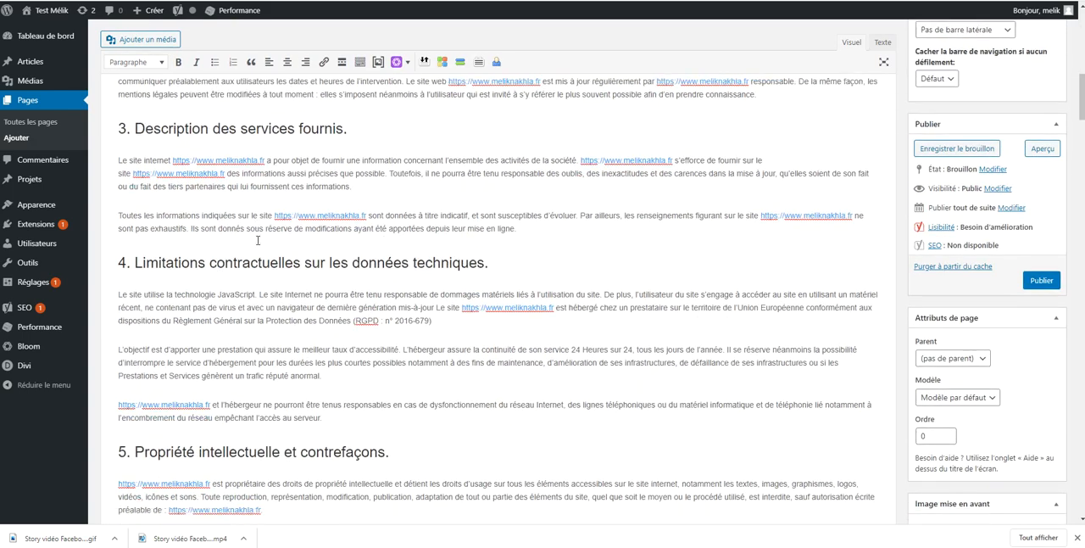
{"action": "scroll", "coordinate": [257, 237], "scroll_direction": "down", "scroll_amount": 5}
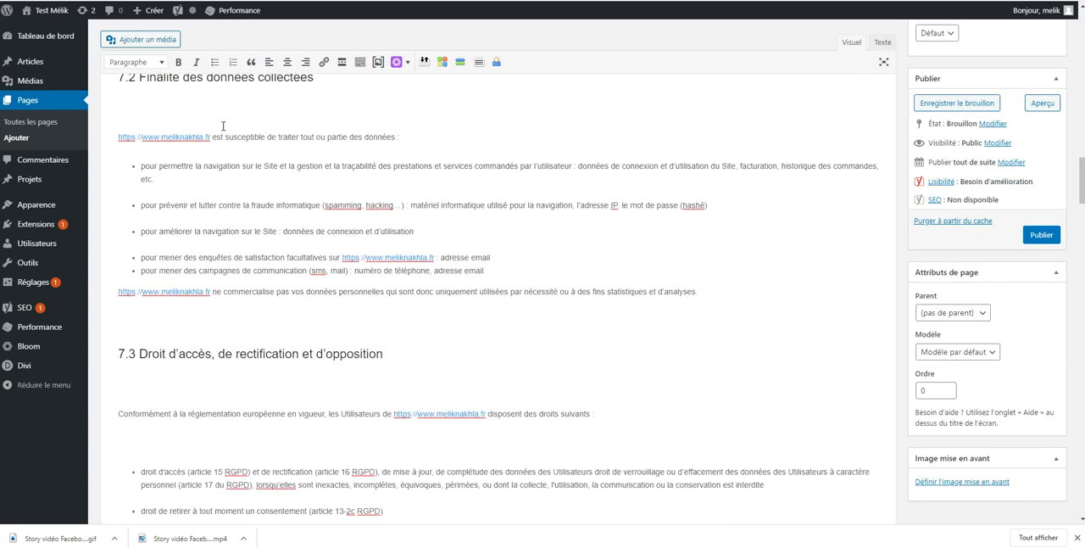
{"action": "scroll", "coordinate": [223, 125], "scroll_direction": "down", "scroll_amount": 10}
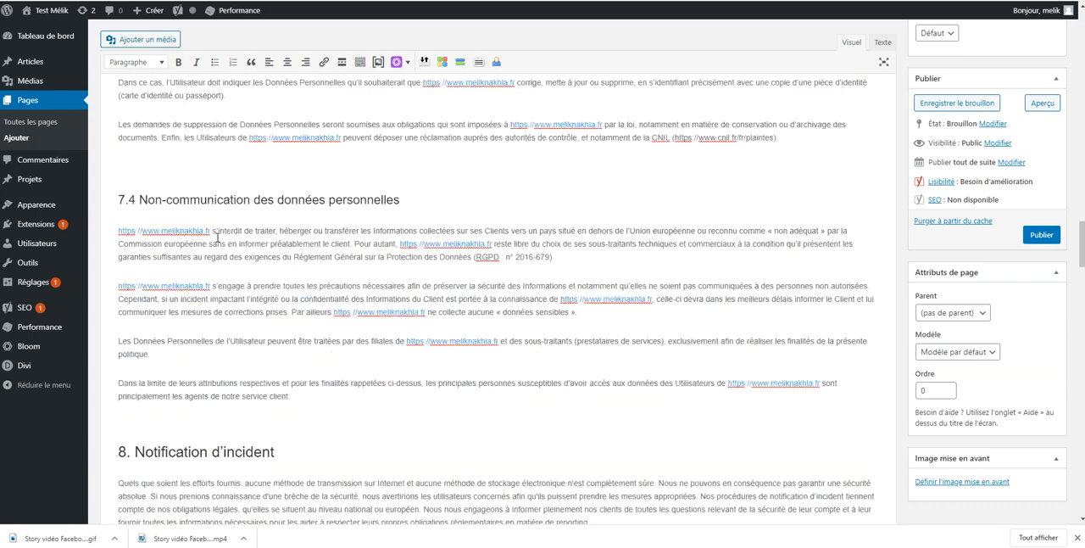
{"action": "scroll", "coordinate": [218, 238], "scroll_direction": "down", "scroll_amount": 9}
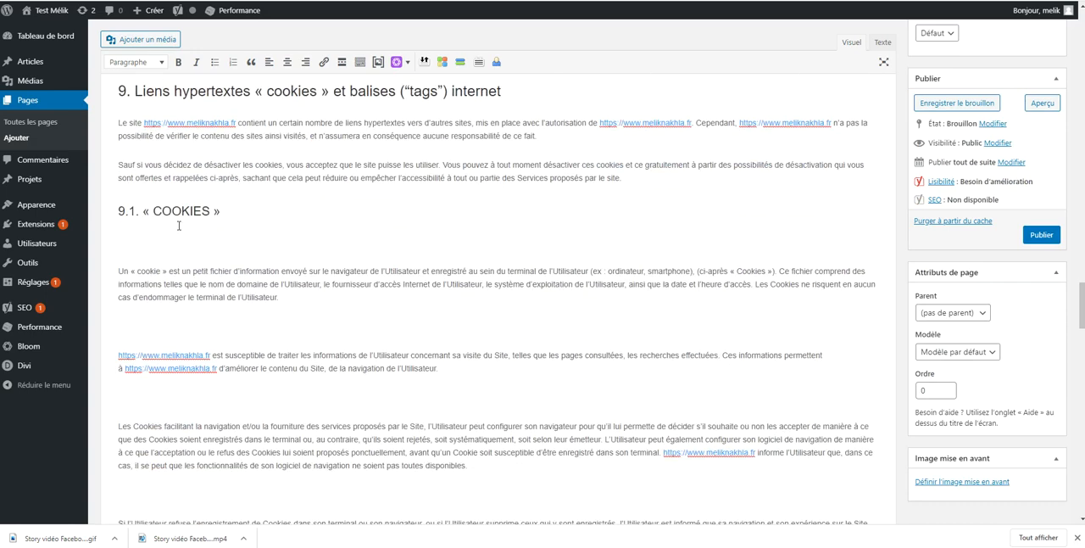
Delete surplus blank lines between the cookies paragraphs and before the Article 9.2 heading, and publish the page
{"action": "scroll", "coordinate": [178, 226], "scroll_direction": "down", "scroll_amount": 1}
{"action": "scroll", "coordinate": [134, 120], "scroll_direction": "down", "scroll_amount": 4}
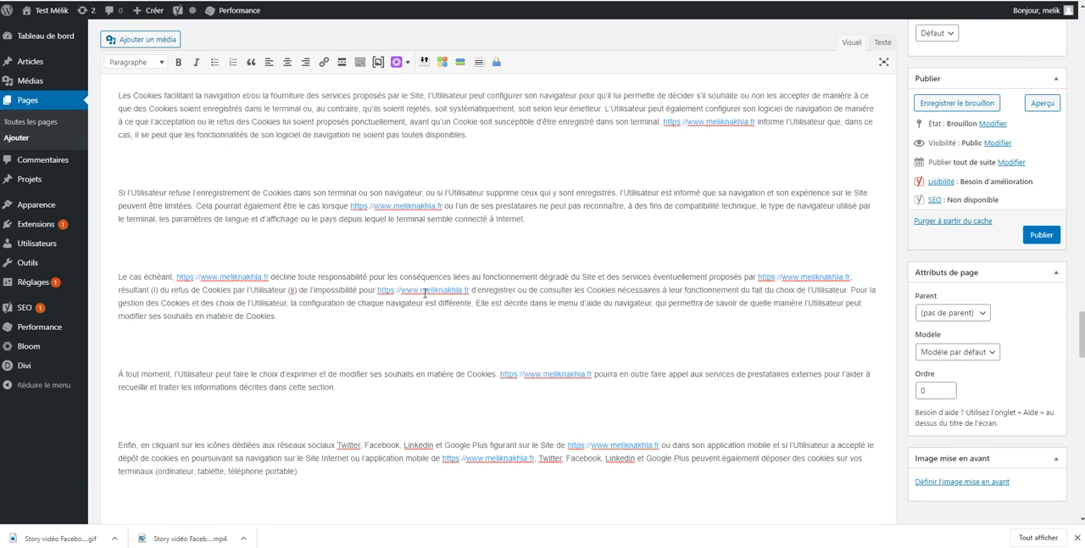
{"action": "key", "text": "BackSpace"}
{"action": "left_click", "coordinate": [136, 227]}
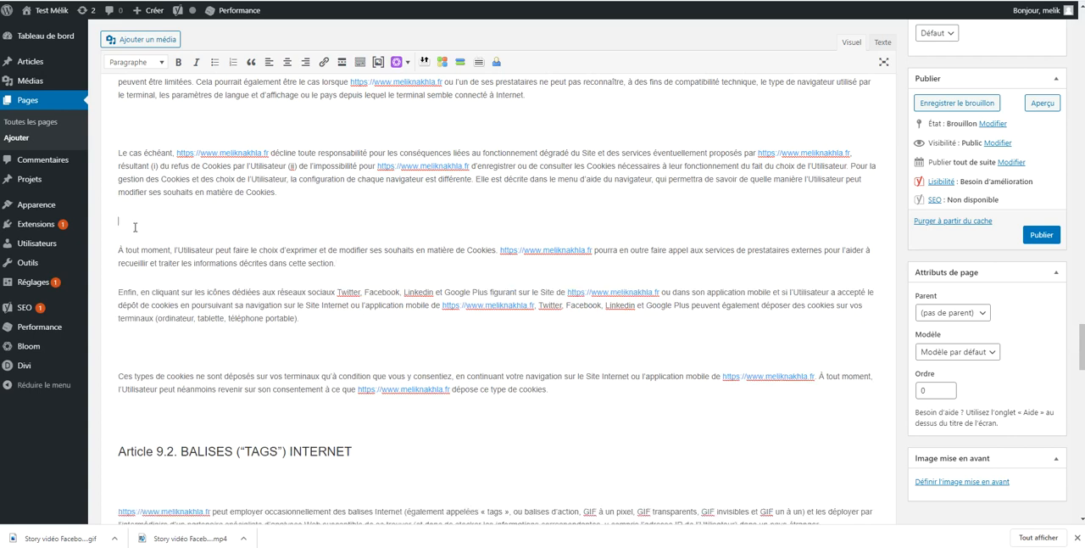
{"action": "key", "text": "BackSpace"}
{"action": "left_click", "coordinate": [142, 386]}
{"action": "key", "text": "BackSpace"}
{"action": "left_click", "coordinate": [136, 302]}
{"action": "key", "text": "BackSpace"}
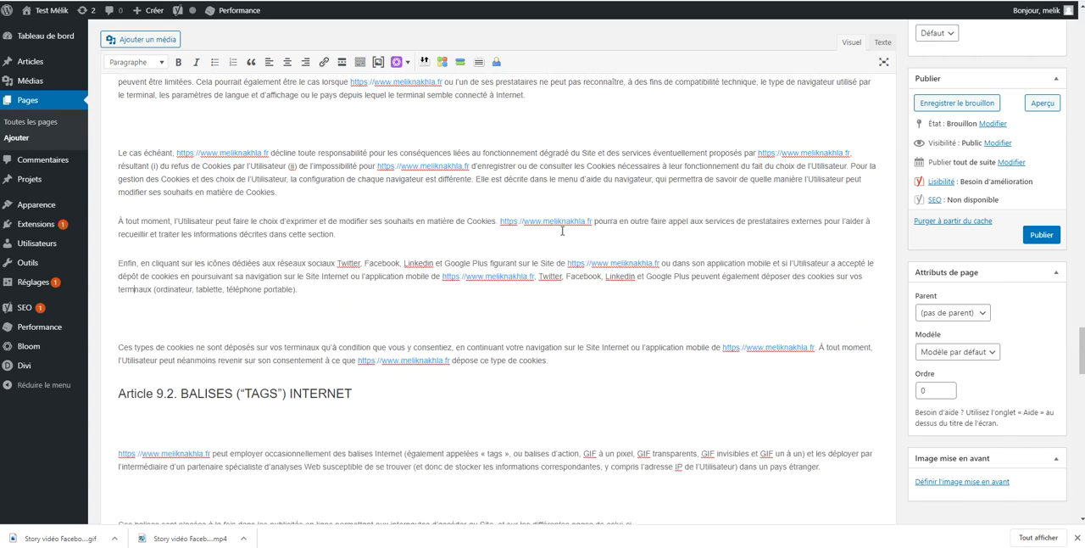
{"action": "left_click", "coordinate": [1044, 236]}
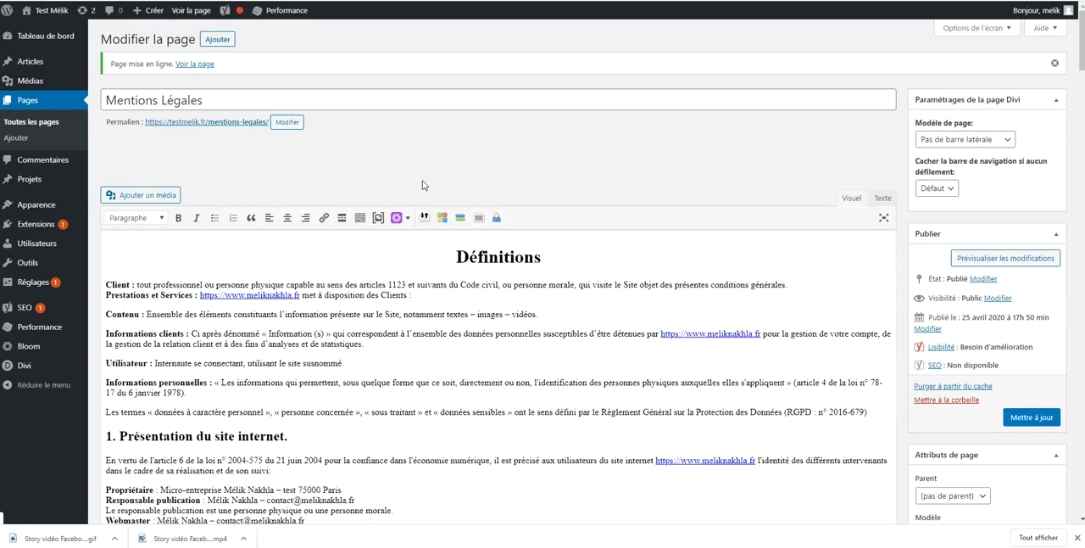
Open the published Mentions Légales page in a new tab and check its content from the title to the footer
{"action": "right_click", "coordinate": [189, 64]}
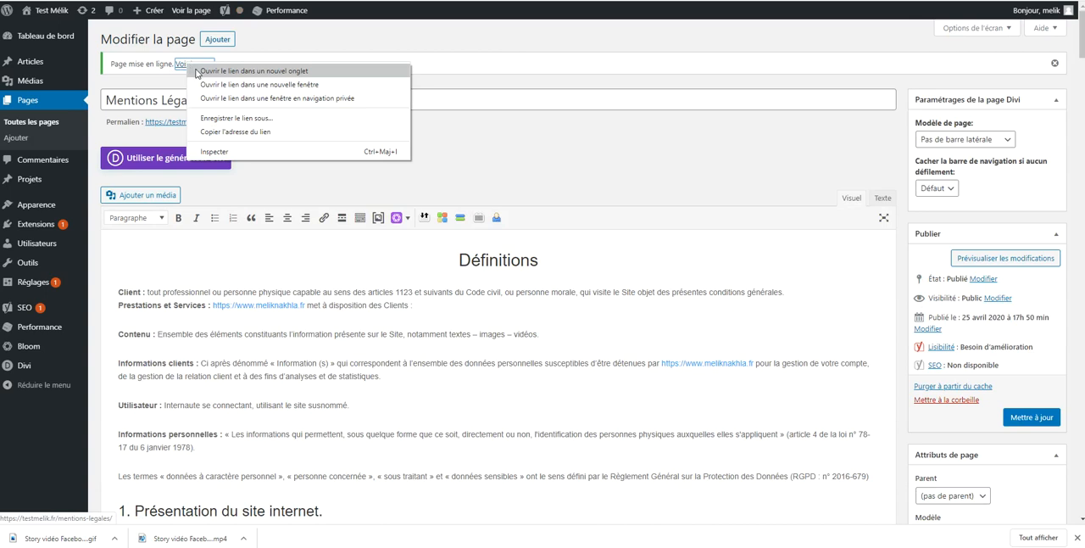
{"action": "left_click", "coordinate": [196, 72]}
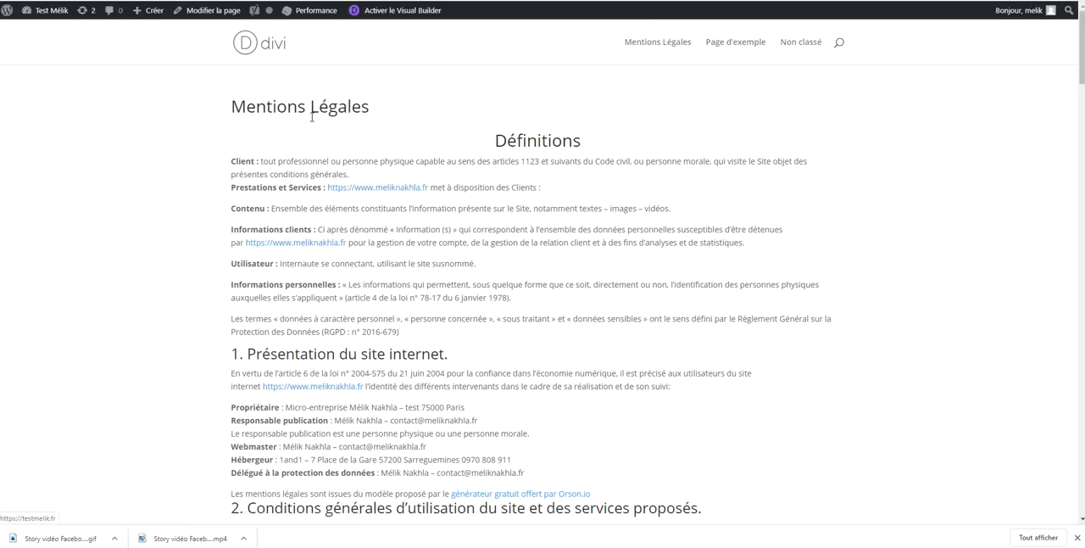
{"action": "scroll", "coordinate": [486, 151], "scroll_direction": "down", "scroll_amount": 20}
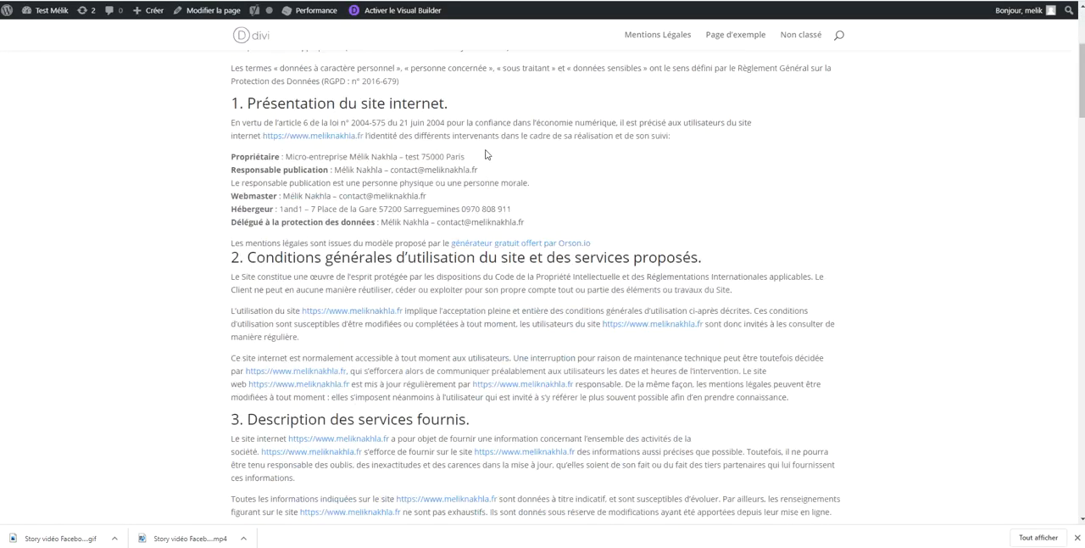
{"action": "scroll", "coordinate": [486, 152], "scroll_direction": "down", "scroll_amount": 20}
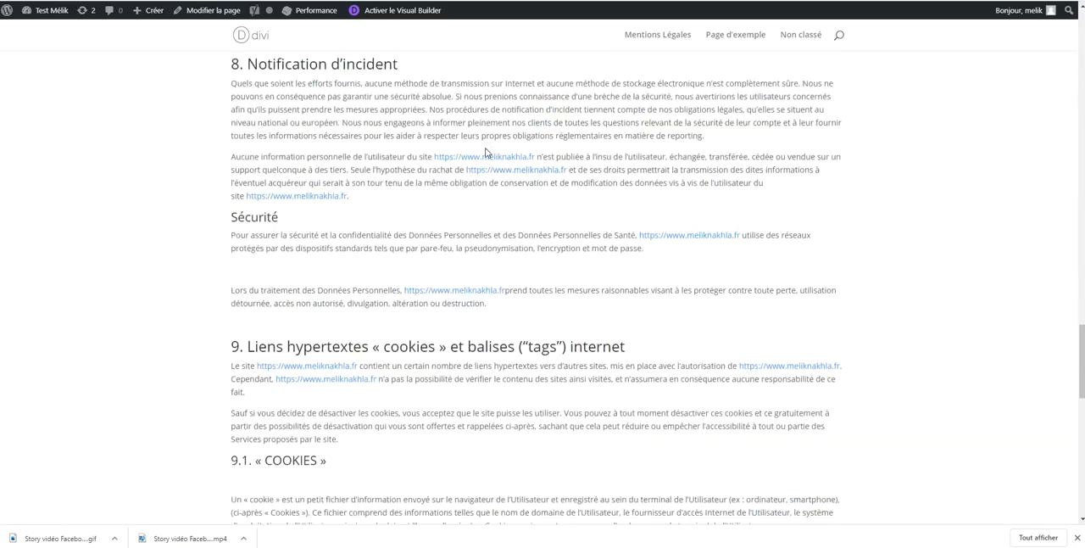
{"action": "scroll", "coordinate": [486, 151], "scroll_direction": "down", "scroll_amount": 1}
{"action": "scroll", "coordinate": [483, 152], "scroll_direction": "up", "scroll_amount": 6}
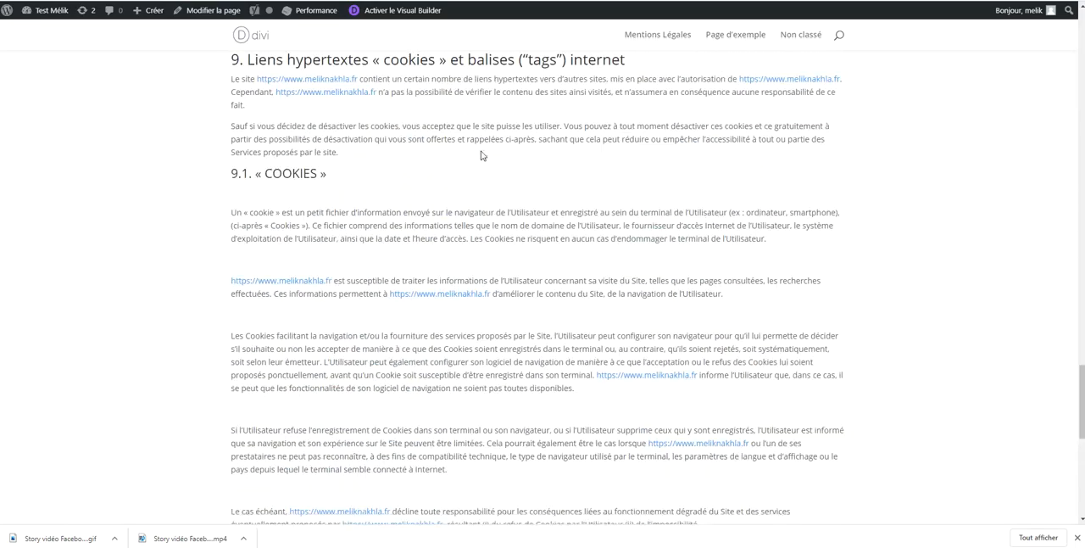
{"action": "scroll", "coordinate": [491, 161], "scroll_direction": "down", "scroll_amount": 6}
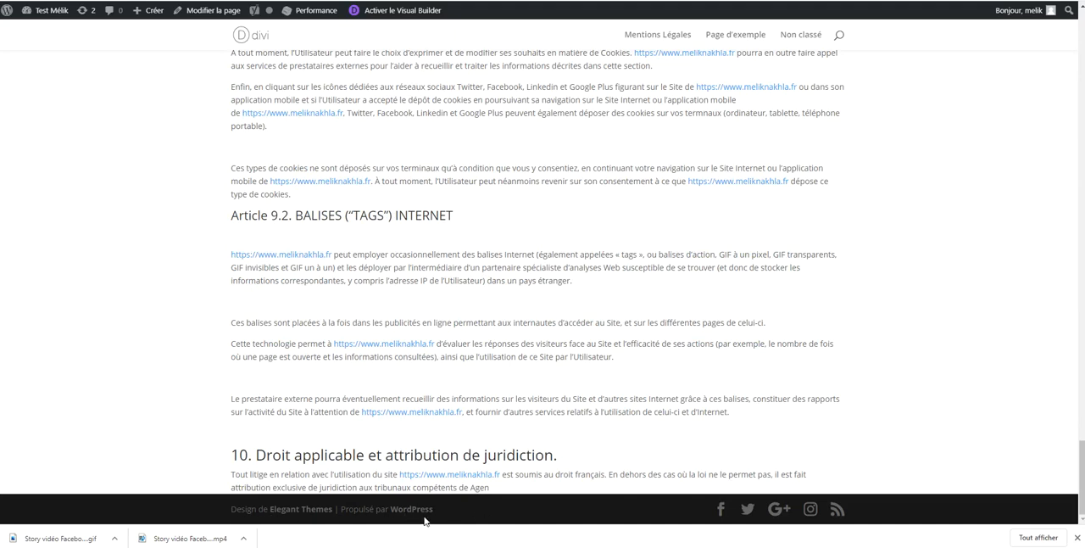
{"action": "scroll", "coordinate": [567, 239], "scroll_direction": "up", "scroll_amount": 15}
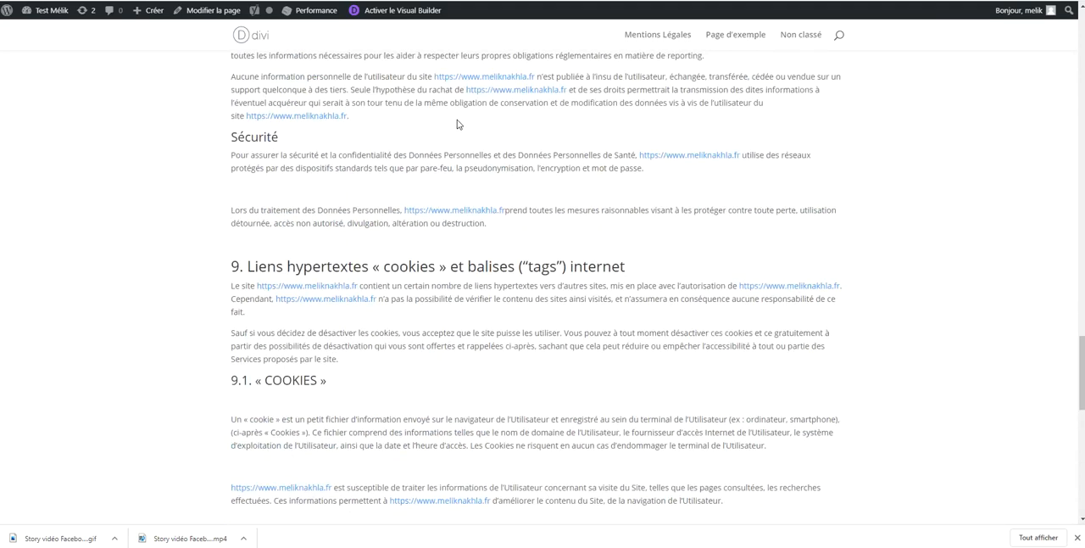
{"action": "scroll", "coordinate": [279, 49], "scroll_direction": "up", "scroll_amount": 20}
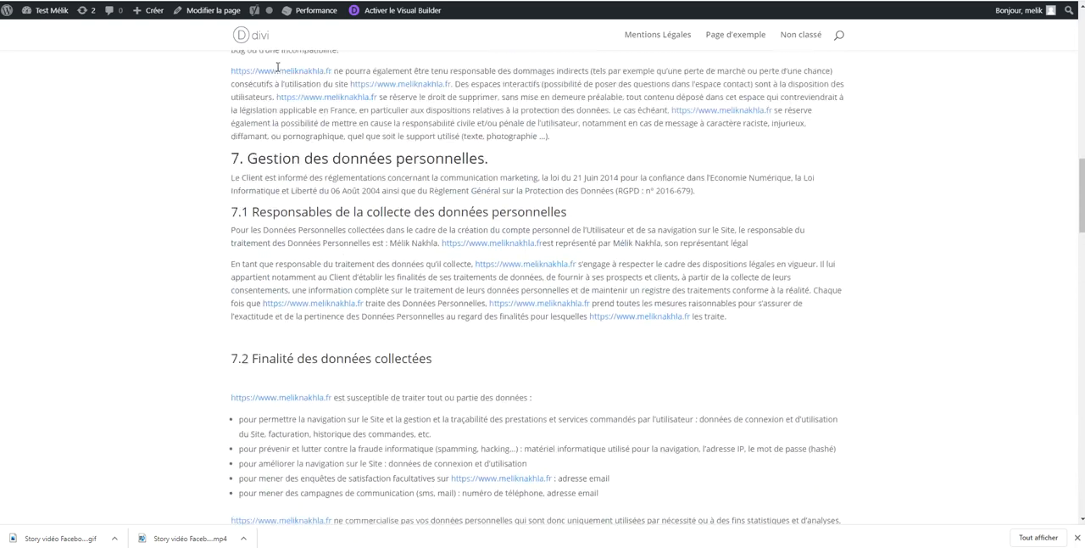
{"action": "scroll", "coordinate": [279, 71], "scroll_direction": "up", "scroll_amount": 5}
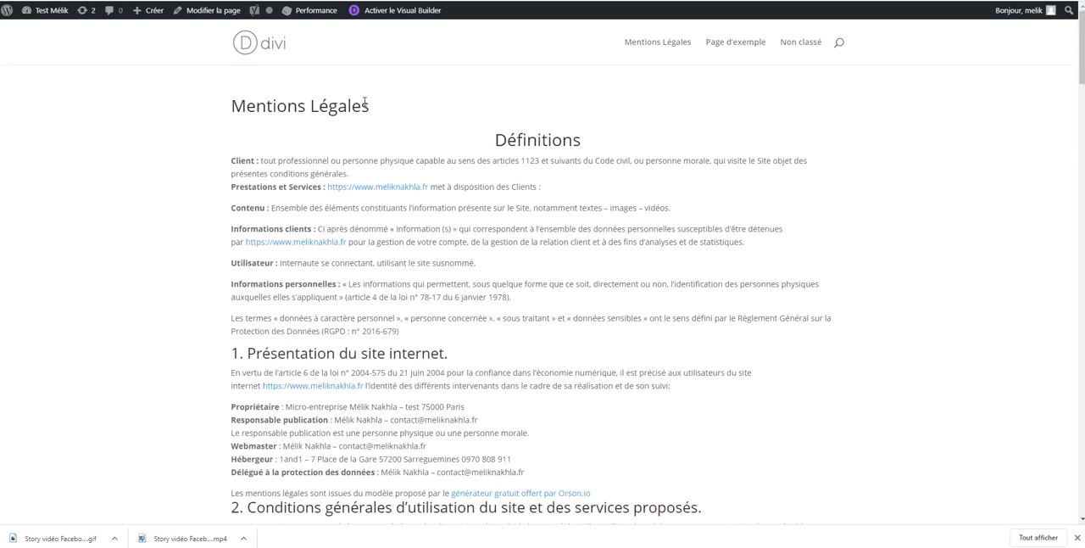
Return to the WordPress admin, open the page for adding extensions, and search for "cookie"
{"action": "left_click", "coordinate": [241, 12]}
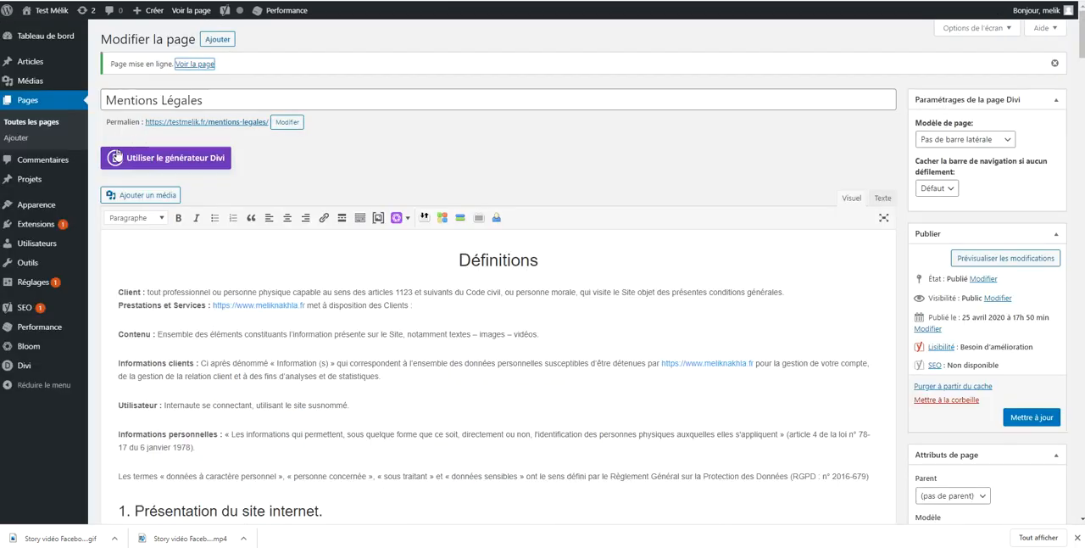
{"action": "mouse_move", "coordinate": [61, 224]}
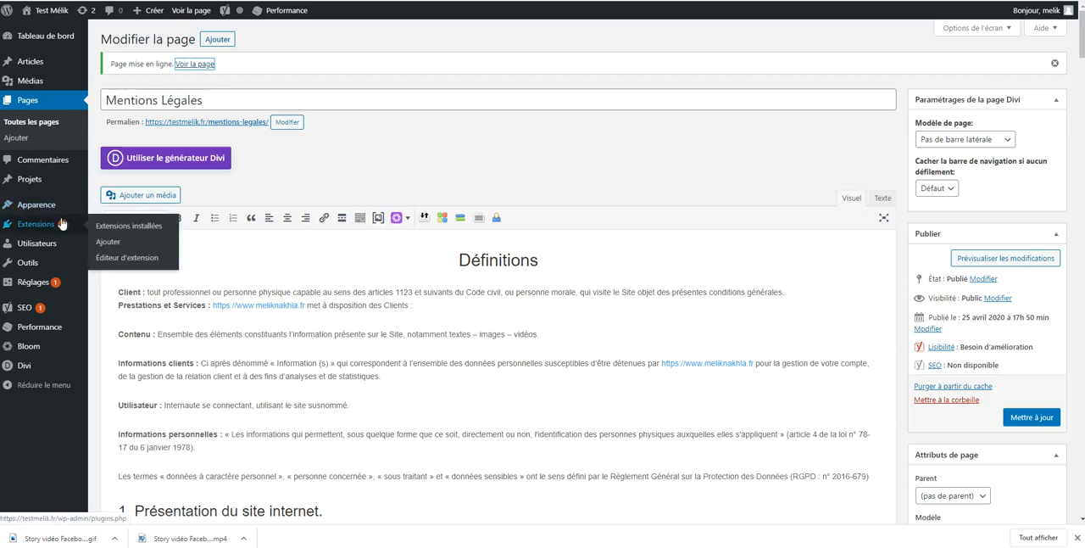
{"action": "left_click", "coordinate": [118, 241]}
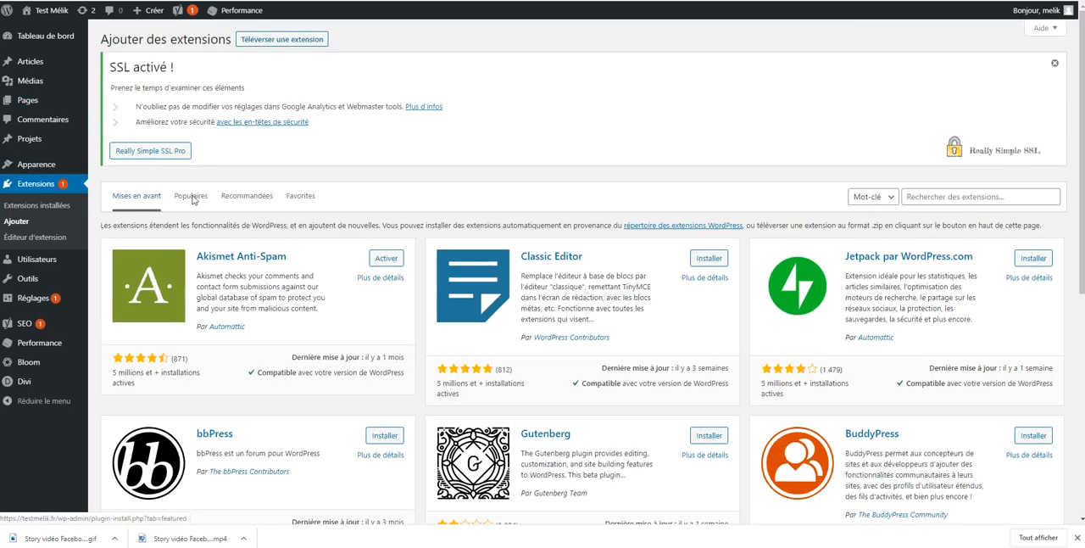
{"action": "left_click", "coordinate": [959, 195]}
{"action": "type", "text": "cookie"}
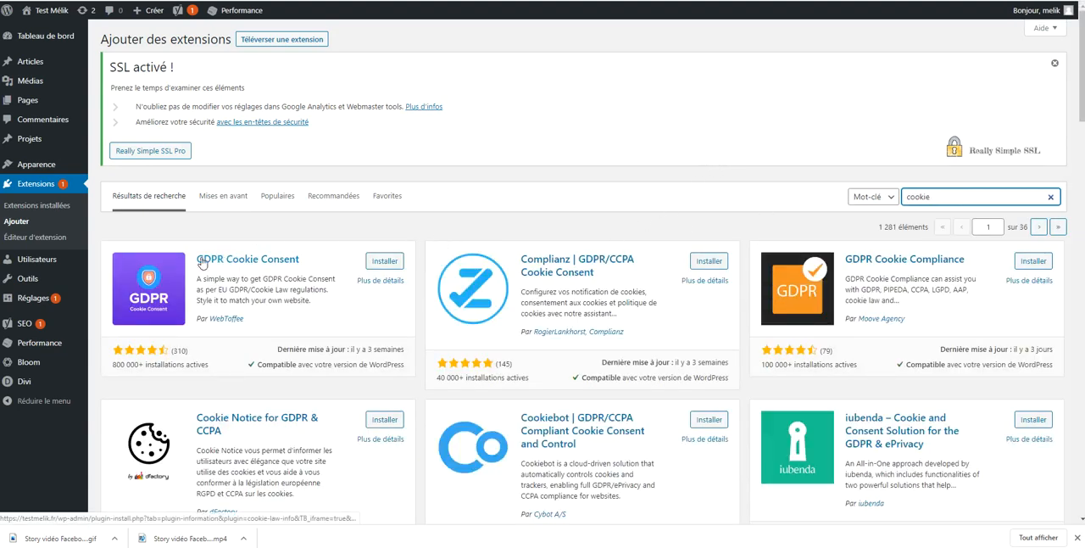
Install and activate the GDPR Cookie Consent extension by WebToffee
{"action": "left_click", "coordinate": [385, 262]}
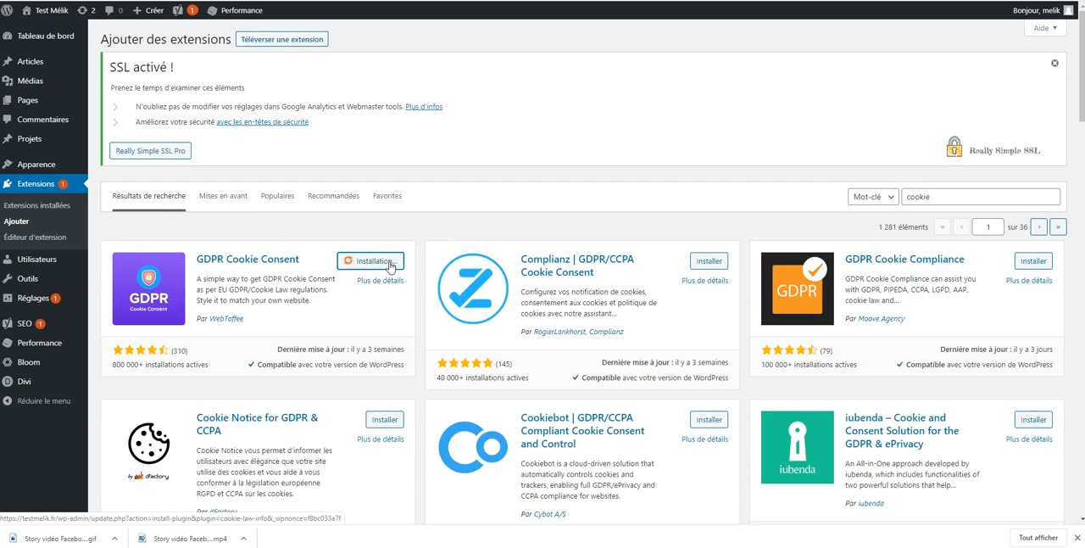
{"action": "scroll", "coordinate": [385, 267], "scroll_direction": "down", "scroll_amount": 4}
{"action": "scroll", "coordinate": [365, 269], "scroll_direction": "up", "scroll_amount": 4}
{"action": "scroll", "coordinate": [367, 268], "scroll_direction": "down", "scroll_amount": 1}
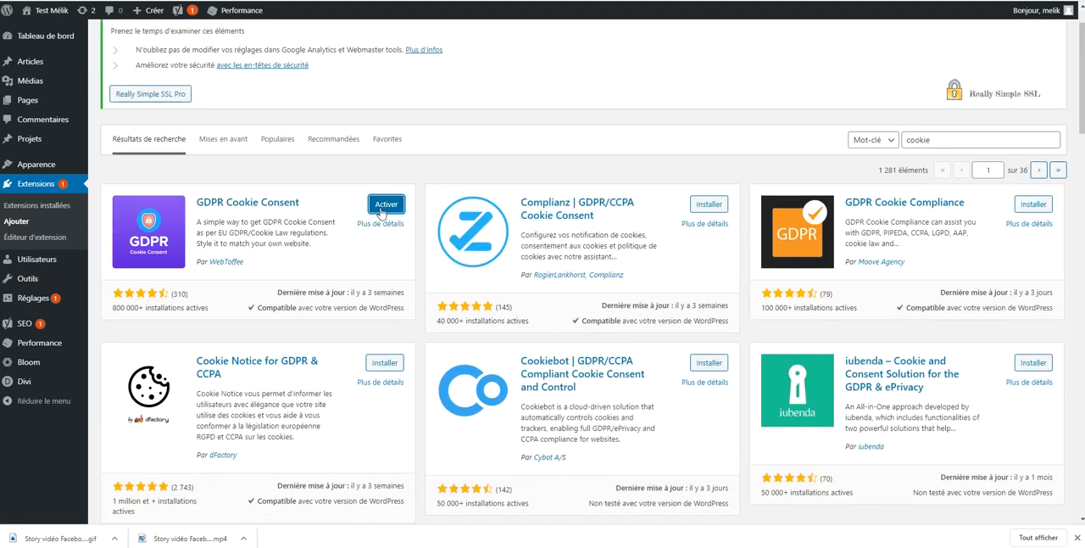
{"action": "left_click", "coordinate": [381, 209]}
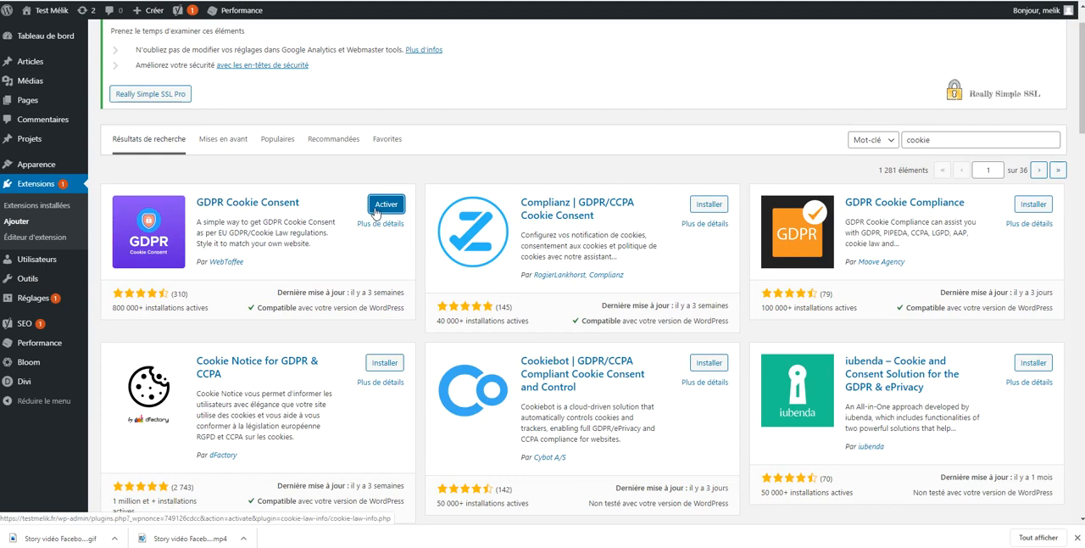
{"action": "left_click", "coordinate": [370, 209]}
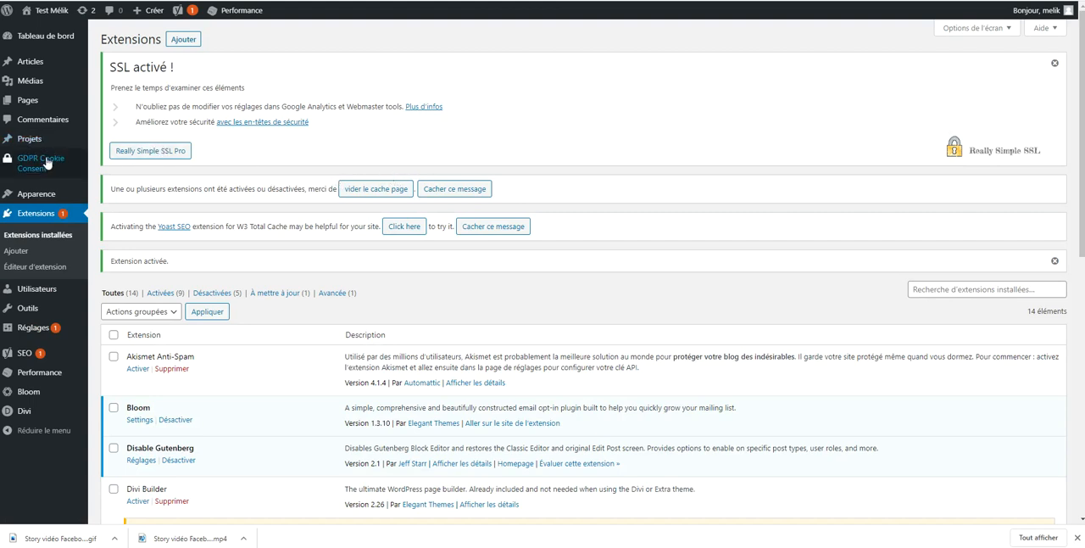
Open the Cookie Law settings, check the default cookie bar on the site's home page in a new tab, and return to the settings
{"action": "mouse_move", "coordinate": [34, 159]}
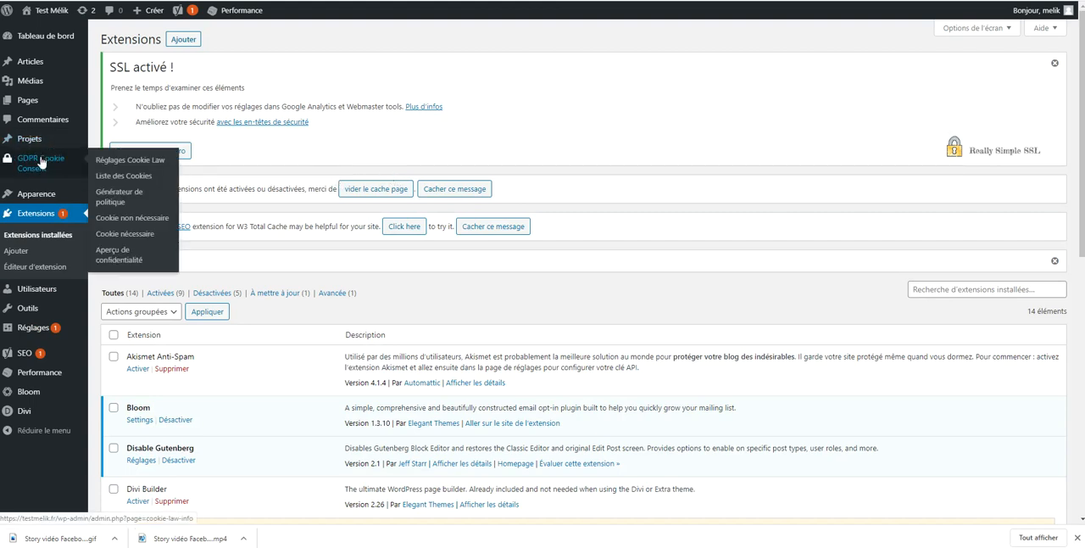
{"action": "left_click", "coordinate": [118, 166]}
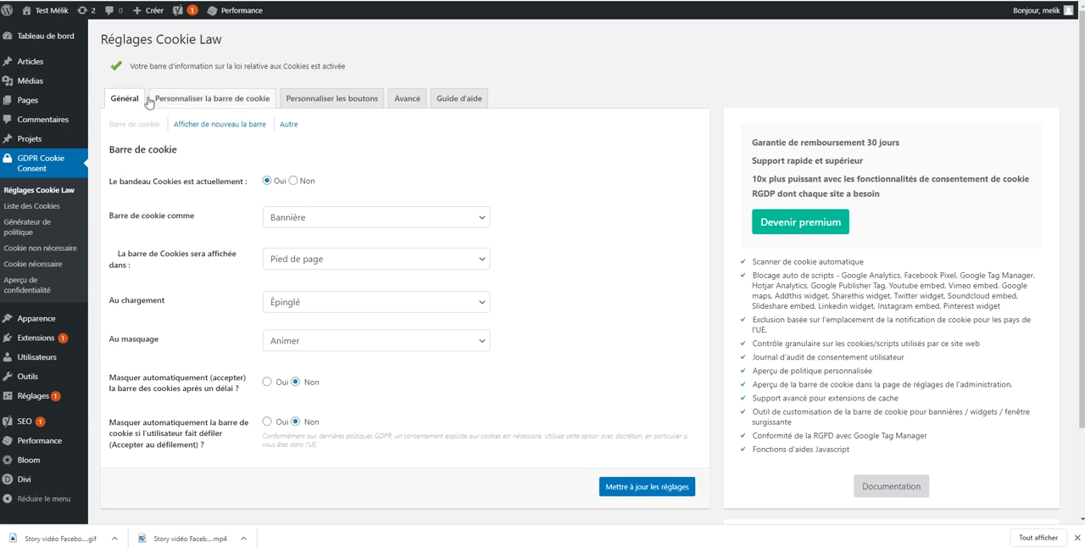
{"action": "right_click", "coordinate": [53, 33]}
{"action": "left_click", "coordinate": [55, 37]}
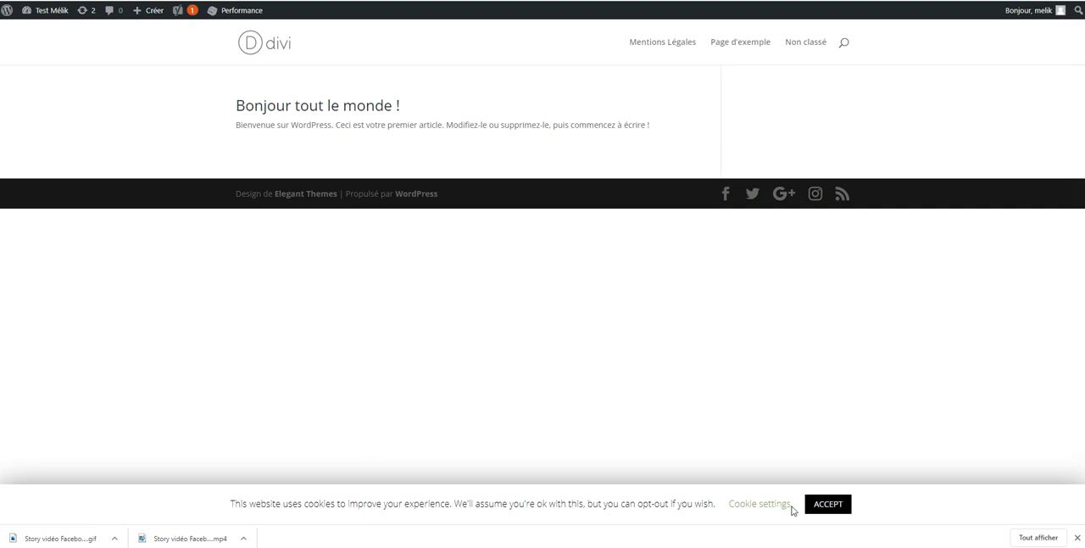
{"action": "key", "text": "ctrl+Tab"}
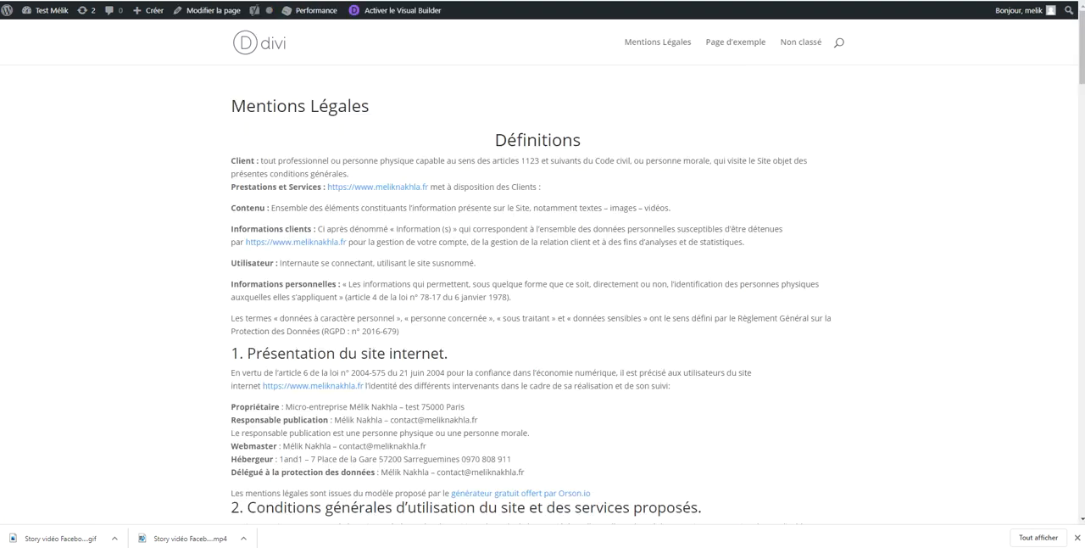
{"action": "key", "text": "ctrl+Tab"}
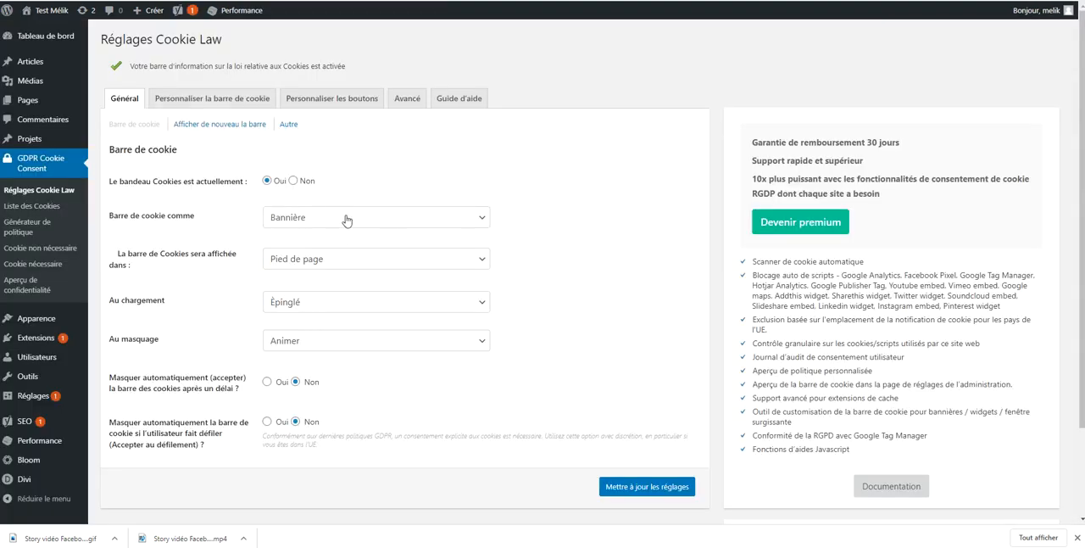
Review the general Cookie Law settings for the cookie bar, its redisplay tab and the page reload options
{"action": "scroll", "coordinate": [384, 265], "scroll_direction": "down", "scroll_amount": 2}
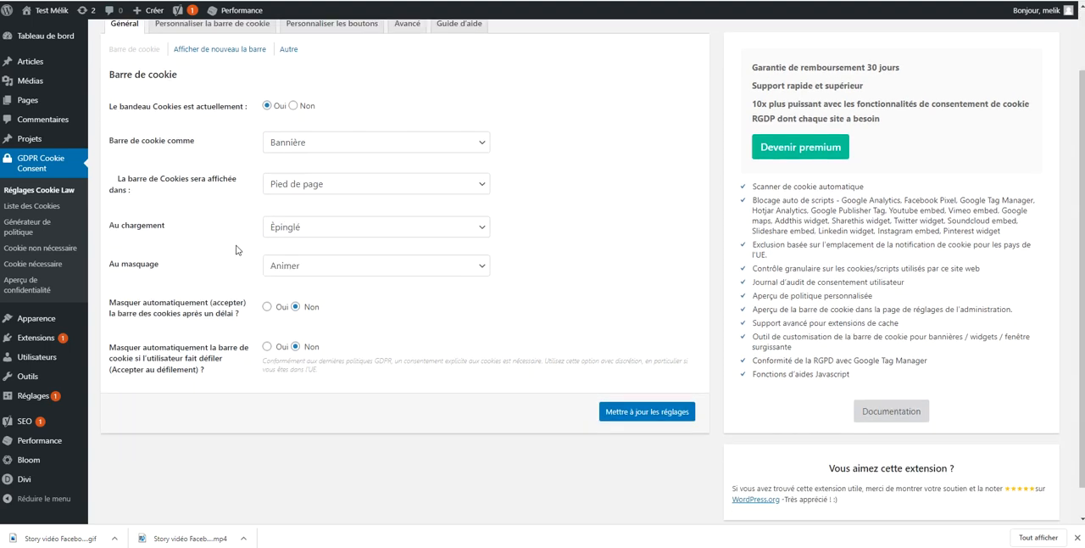
{"action": "scroll", "coordinate": [238, 249], "scroll_direction": "up", "scroll_amount": 2}
{"action": "left_click", "coordinate": [202, 125]}
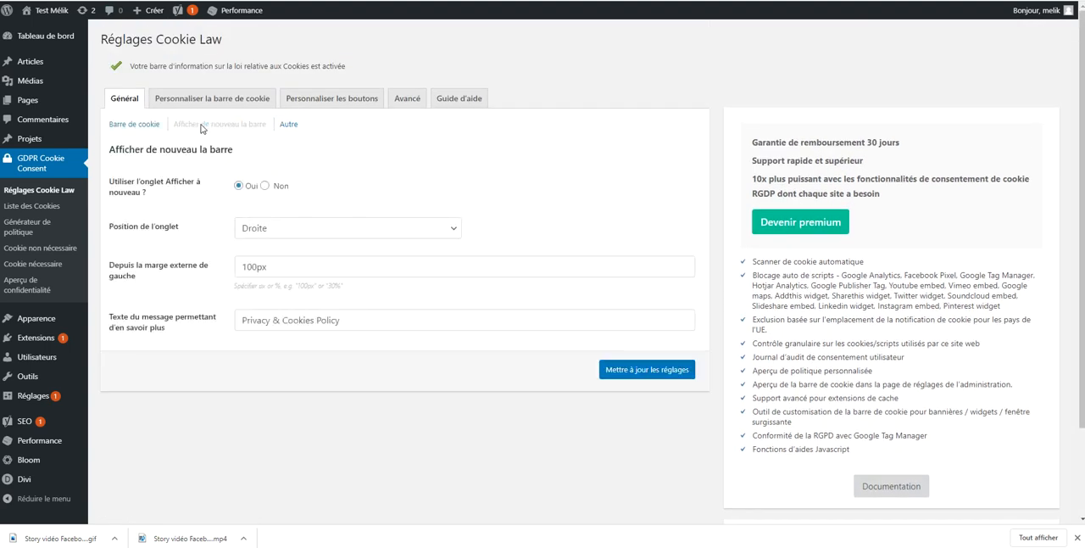
{"action": "left_click", "coordinate": [290, 123]}
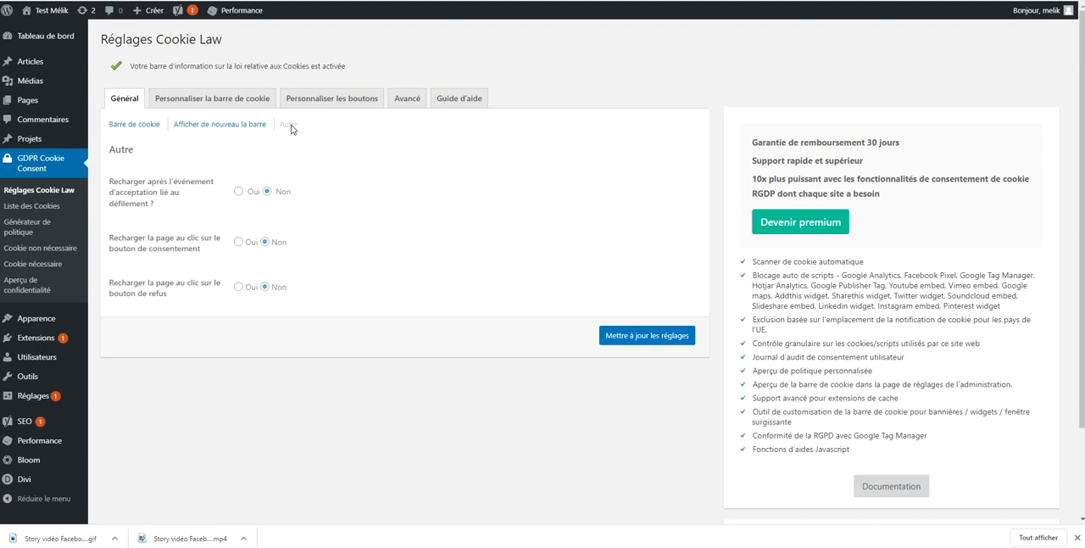
Set the cookie bar message to "Ce site internet utilise des cookies afin de collecter des données et vous assurer une parfaite navigation sur celui-ci" and save
{"action": "left_click", "coordinate": [214, 100]}
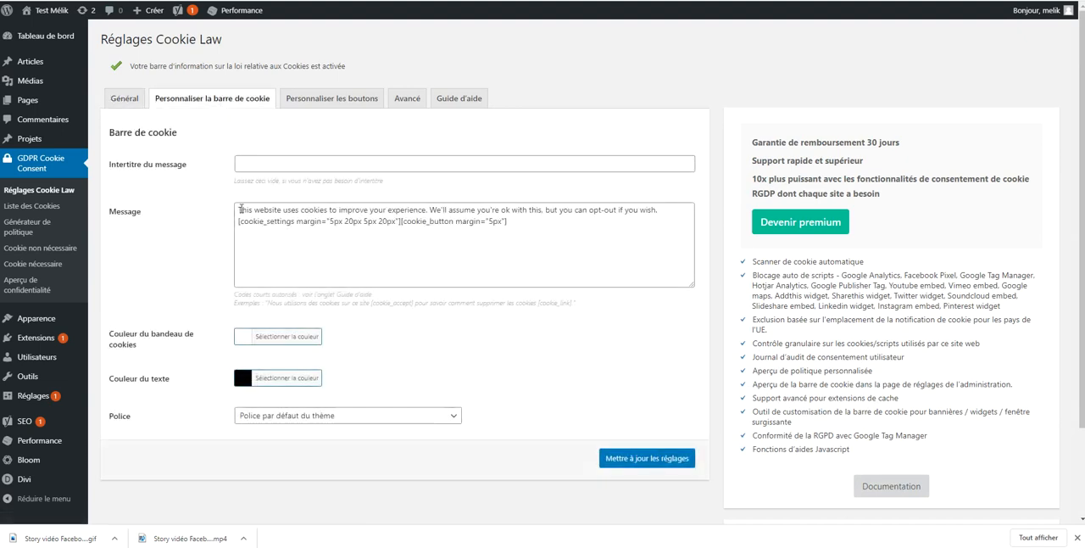
{"action": "left_click", "coordinate": [238, 210]}
{"action": "left_click_drag", "start_coordinate": [238, 209], "coordinate": [680, 208]}
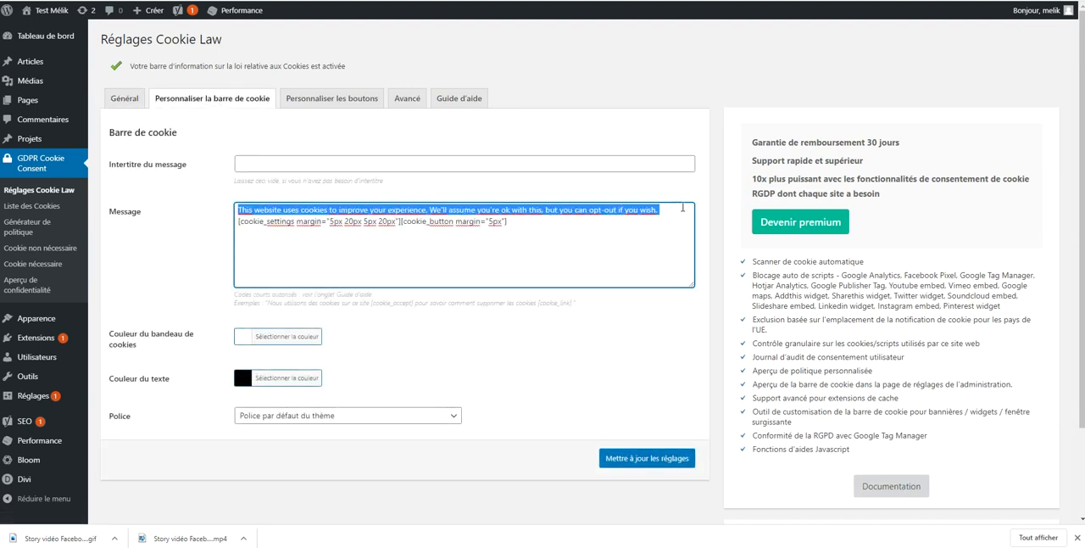
{"action": "type", "text": "Ce site internet "}
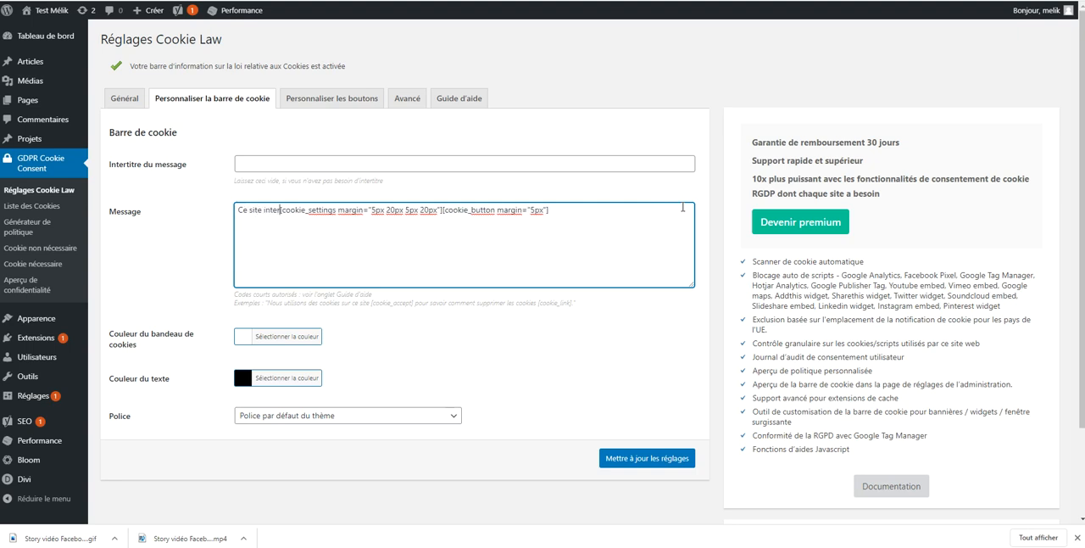
{"action": "type", "text": "utilise des co"}
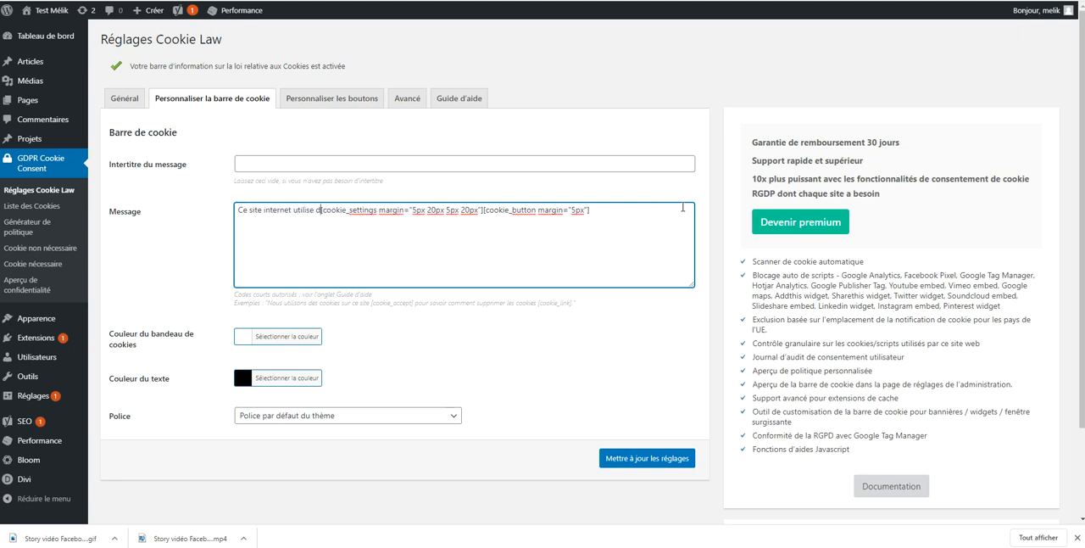
{"action": "type", "text": "okies afin de "}
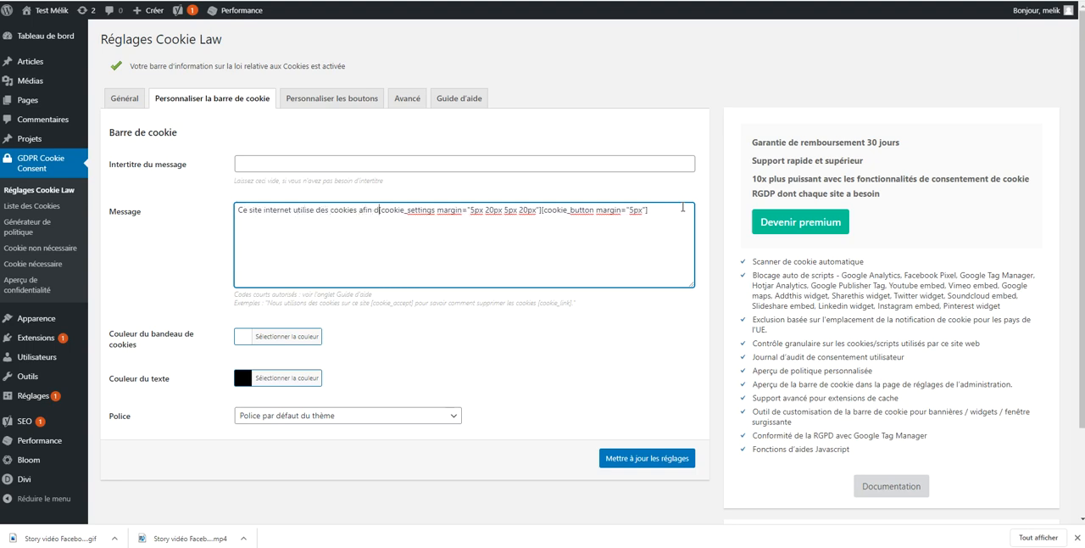
{"action": "type", "text": "collecter de"}
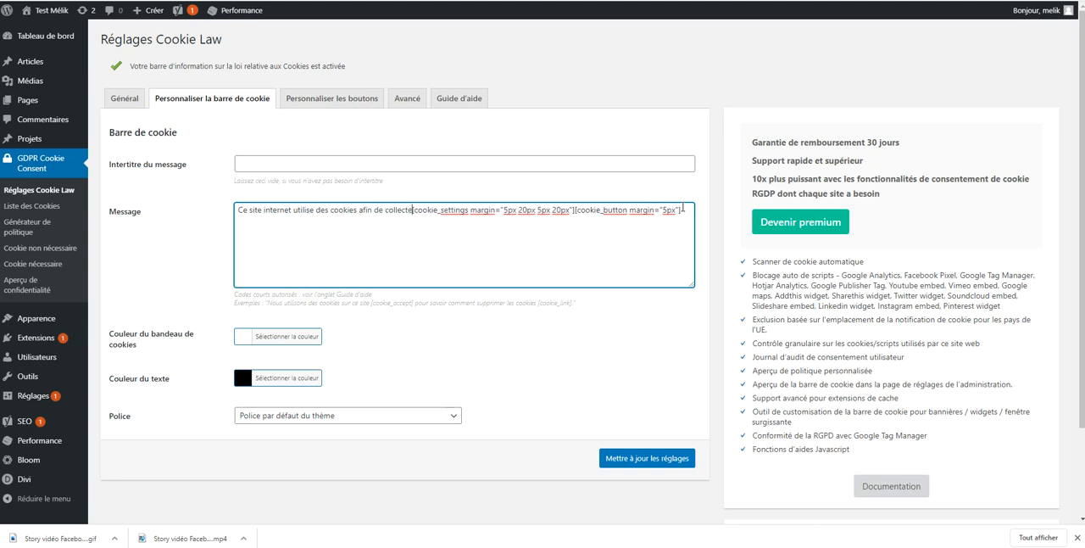
{"action": "type", "text": "s données et "}
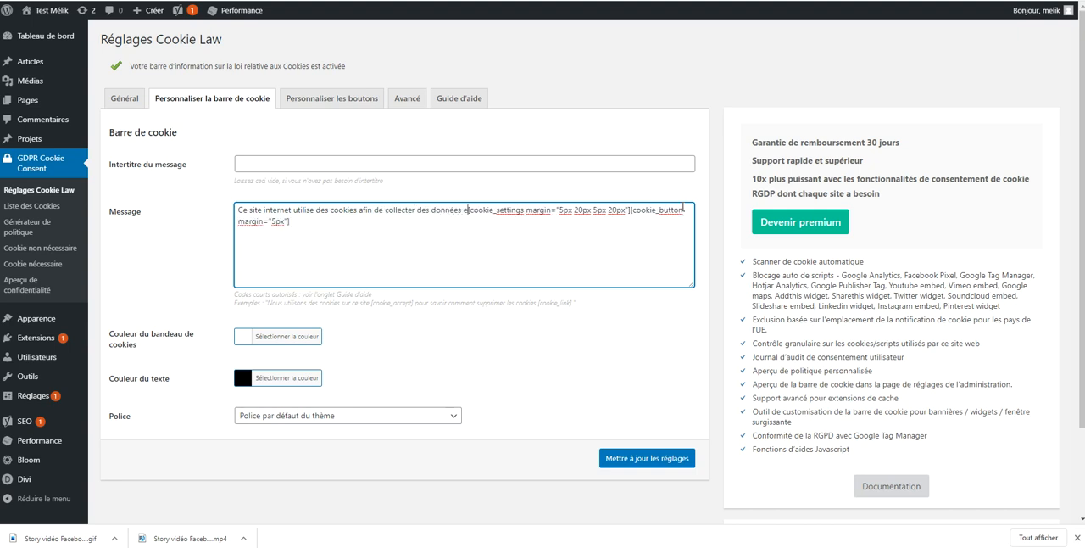
{"action": "type", "text": "vous assurer u"}
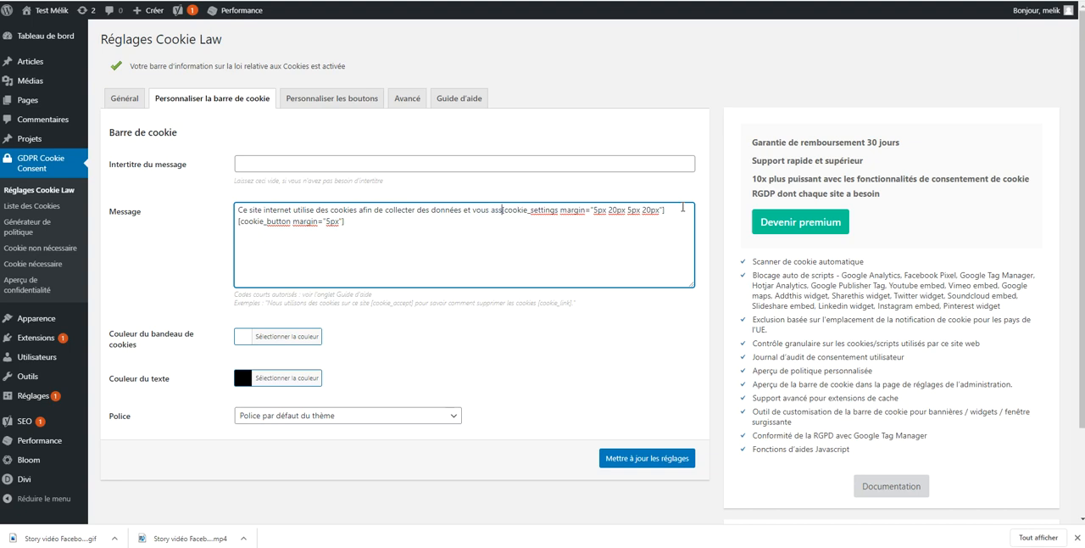
{"action": "type", "text": "ne parfaite navv"}
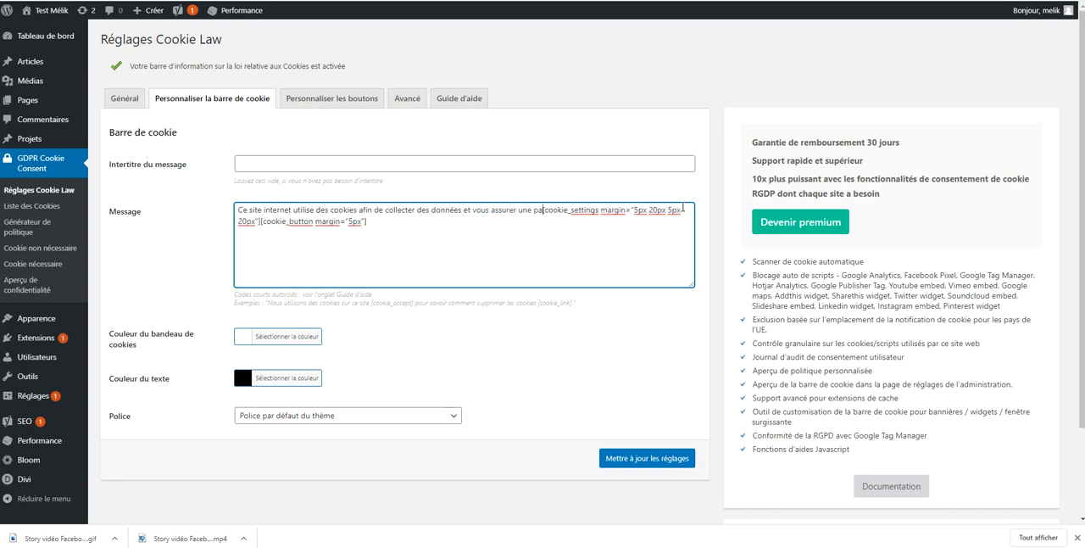
{"action": "key", "text": "BackSpace"}
{"action": "type", "text": "igation sur ce"}
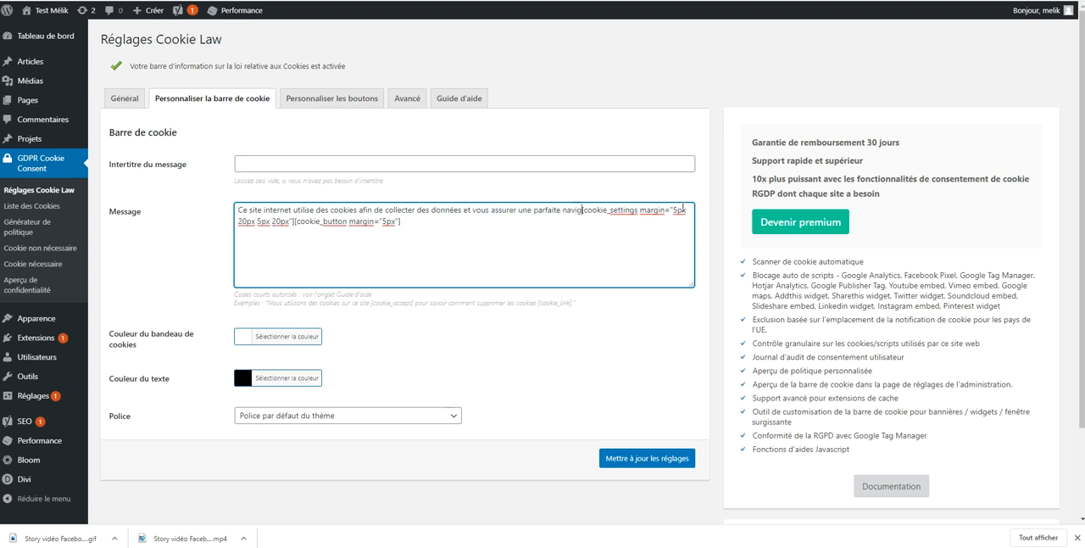
{"action": "type", "text": "lui-ci"}
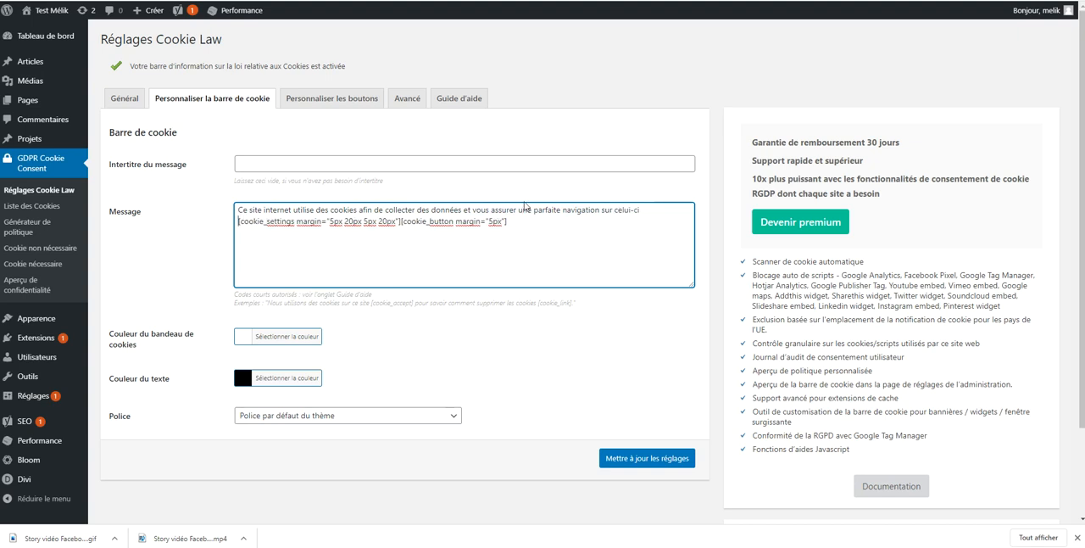
{"action": "left_click", "coordinate": [658, 459]}
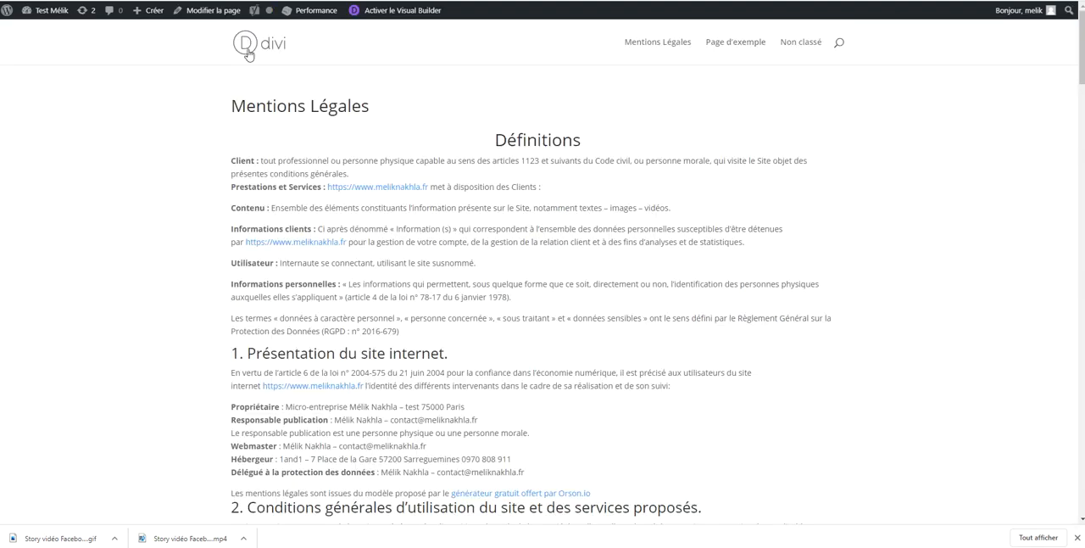
Check the new cookie bar message on the live site, dismiss the downloads bar, and return to the Cookie Law settings
{"action": "left_click", "coordinate": [248, 53]}
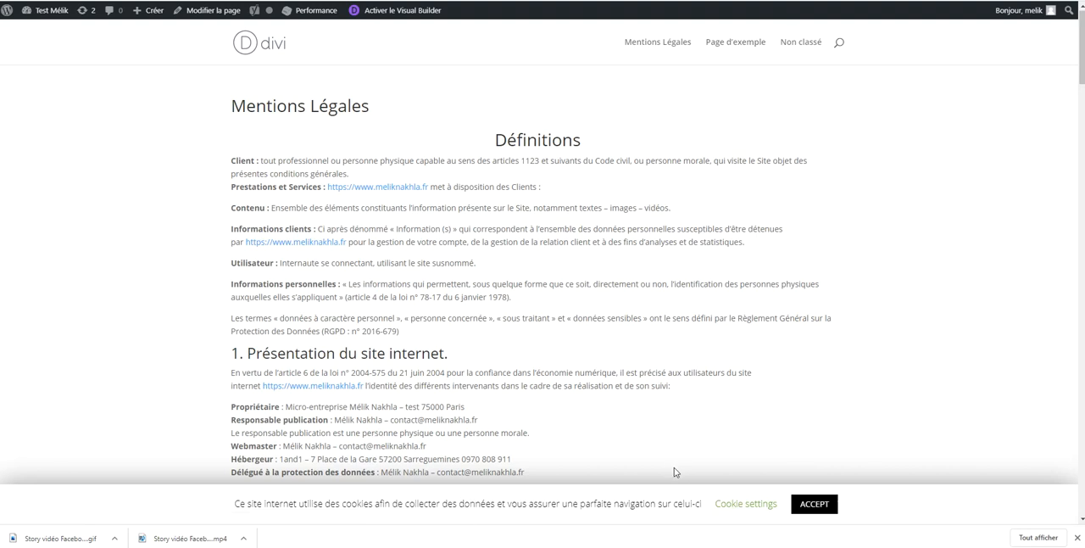
{"action": "left_click", "coordinate": [1077, 538]}
{"action": "key", "text": "ctrl+Tab"}
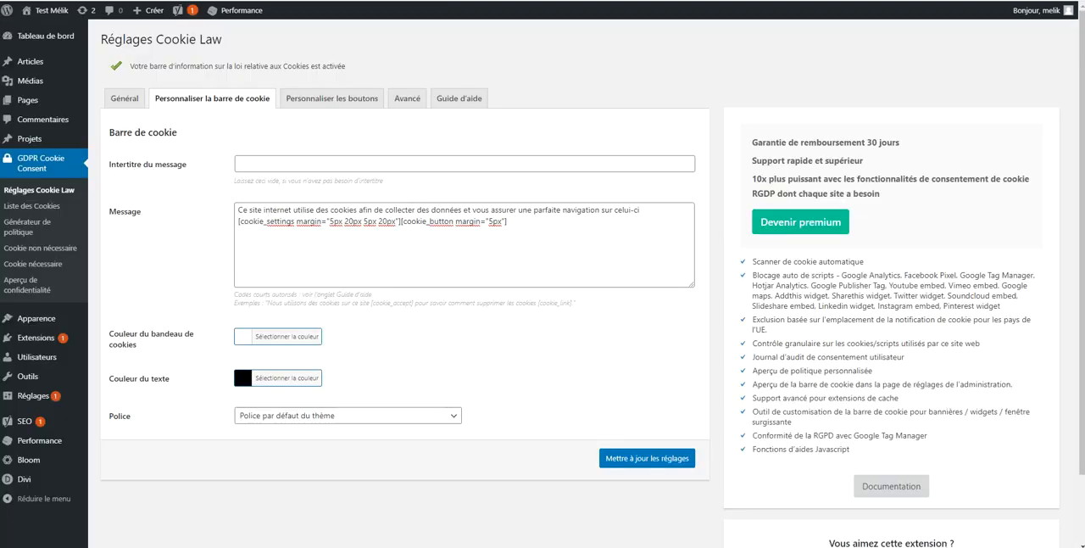
In the button customization settings, set the accept button's text to "ACCEPTER" and replace the reject button's English text
{"action": "left_click", "coordinate": [332, 98]}
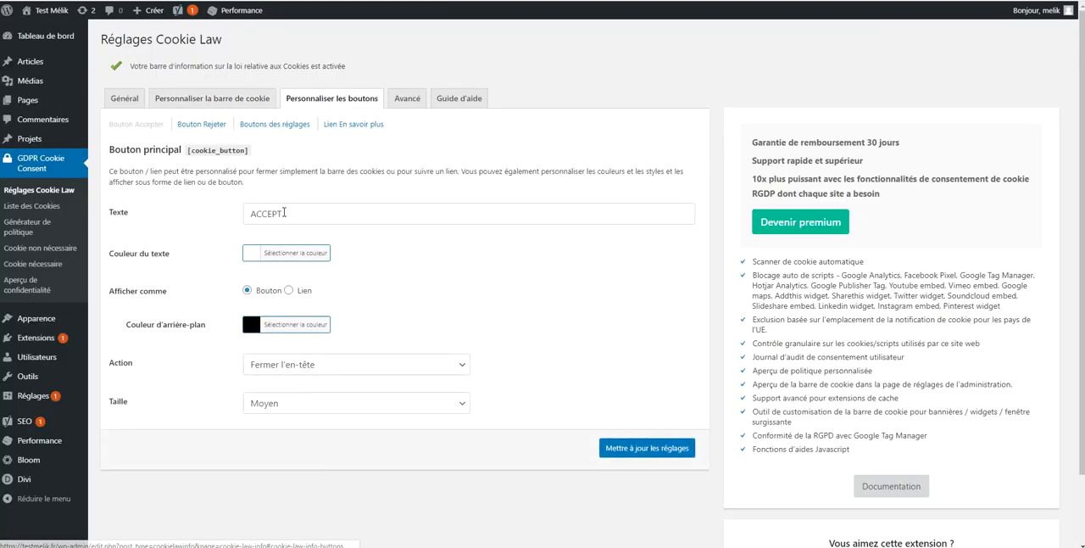
{"action": "left_click", "coordinate": [327, 217]}
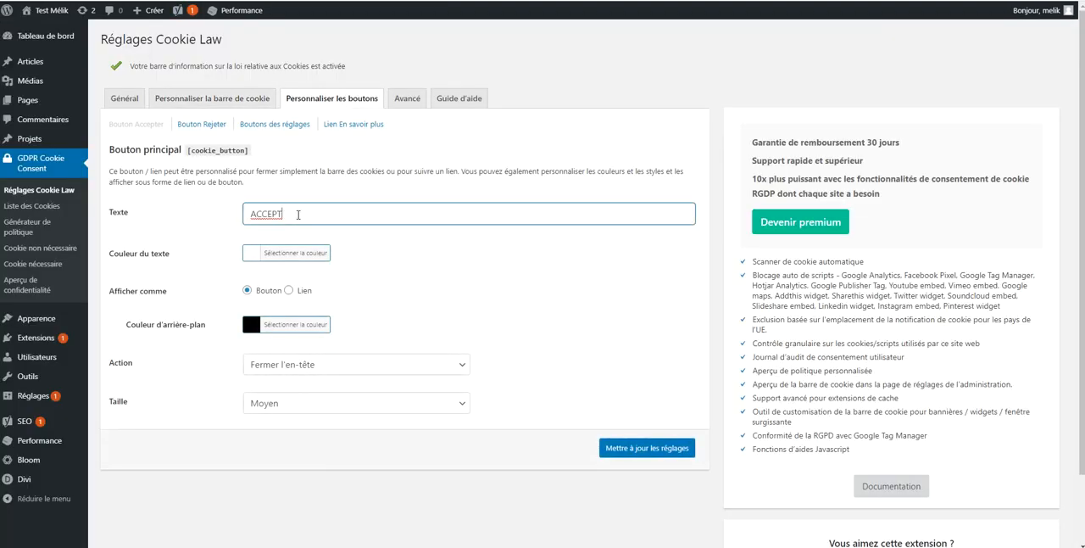
{"action": "left_click", "coordinate": [207, 126]}
{"action": "double_click", "coordinate": [273, 182]}
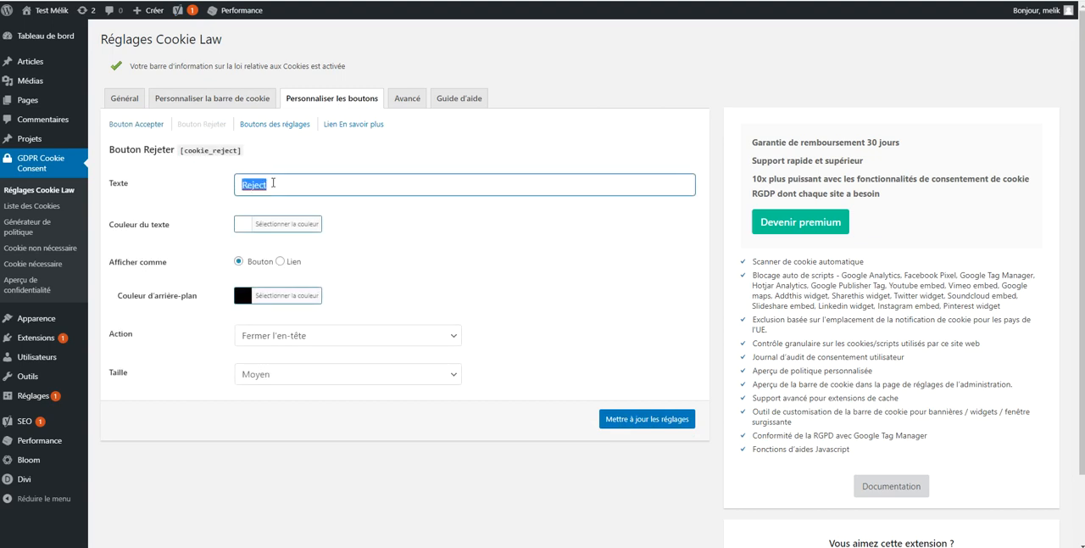
{"action": "type", "text": "r"}
Set the text of the cookie settings link to "Paramètre des cookies"
{"action": "left_click", "coordinate": [252, 126]}
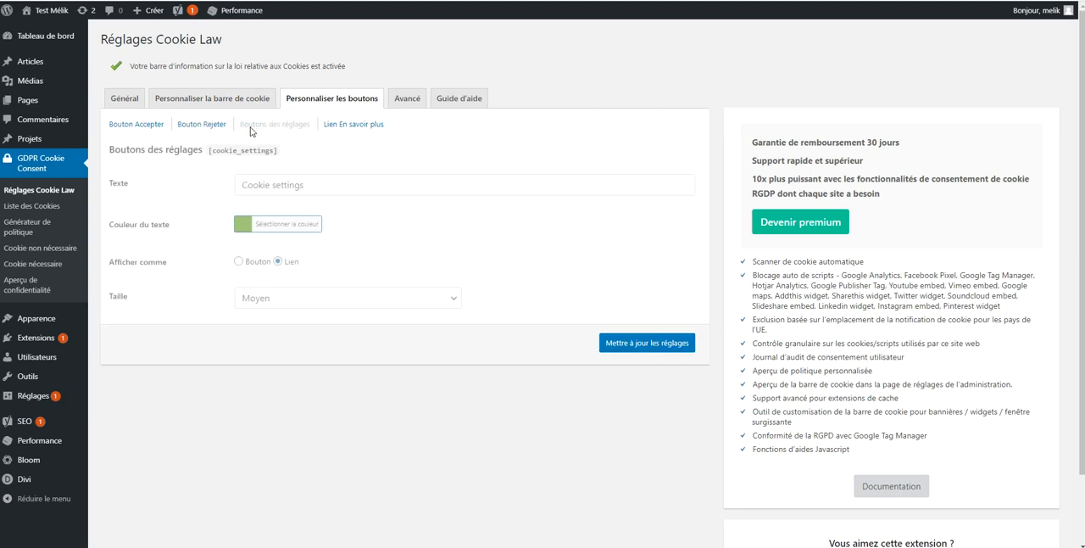
{"action": "double_click", "coordinate": [287, 187]}
{"action": "key", "text": "ctrl+a"}
{"action": "type", "text": "Pa"}
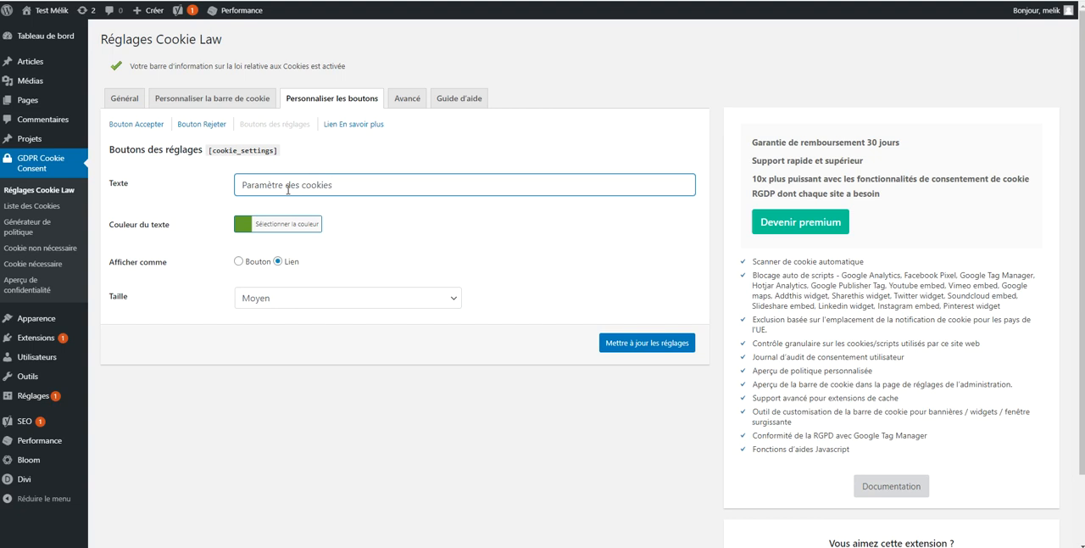
Set the text of the read-more link in the cookie button customization to "En savoir plus"
{"action": "left_click", "coordinate": [332, 126]}
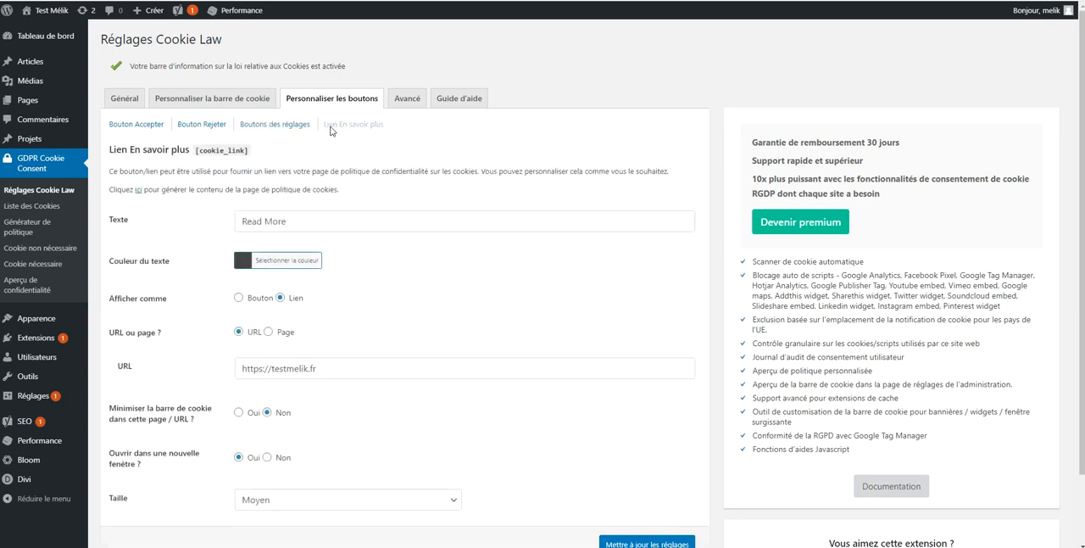
{"action": "double_click", "coordinate": [298, 217]}
{"action": "key", "text": "ctrl+a"}
{"action": "type", "text": "E"}
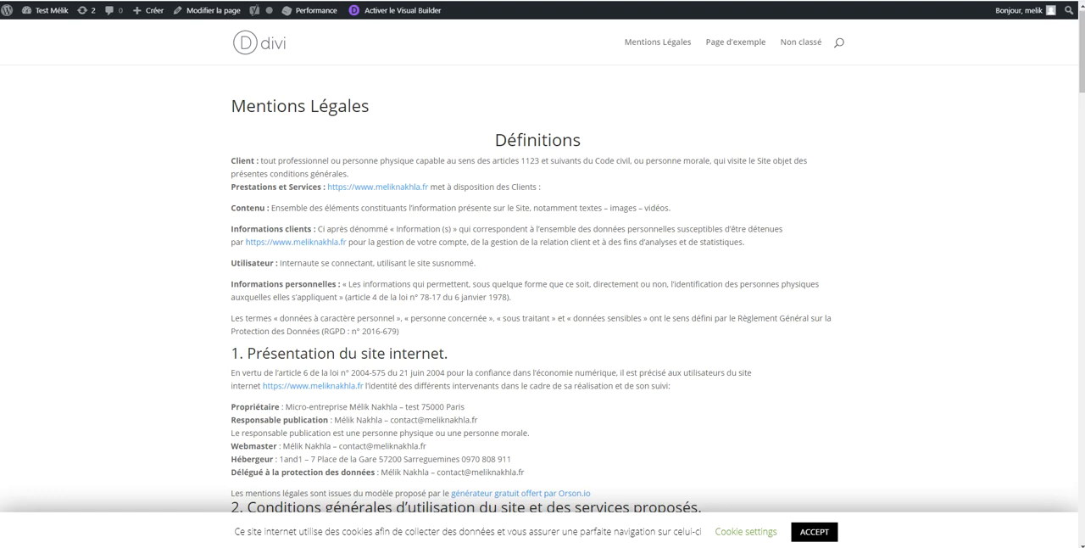
{"action": "key", "text": "ctrl+Tab"}
{"action": "triple_click", "coordinate": [284, 368]}
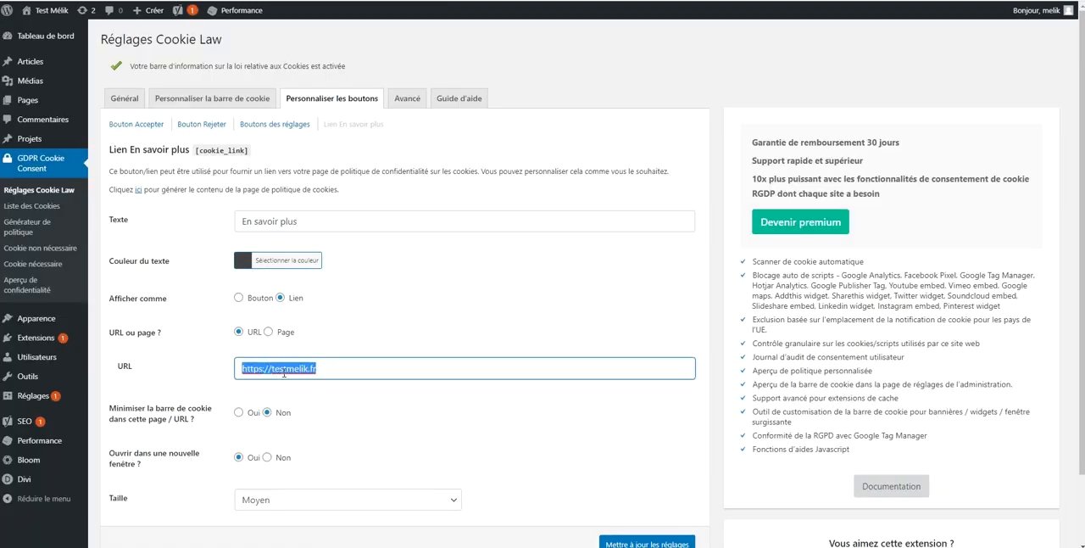
{"action": "type", "text": "https://testmelik.fr/mentions-legales/"}
{"action": "scroll", "coordinate": [509, 424], "scroll_direction": "down", "scroll_amount": 2}
{"action": "left_click", "coordinate": [638, 465]}
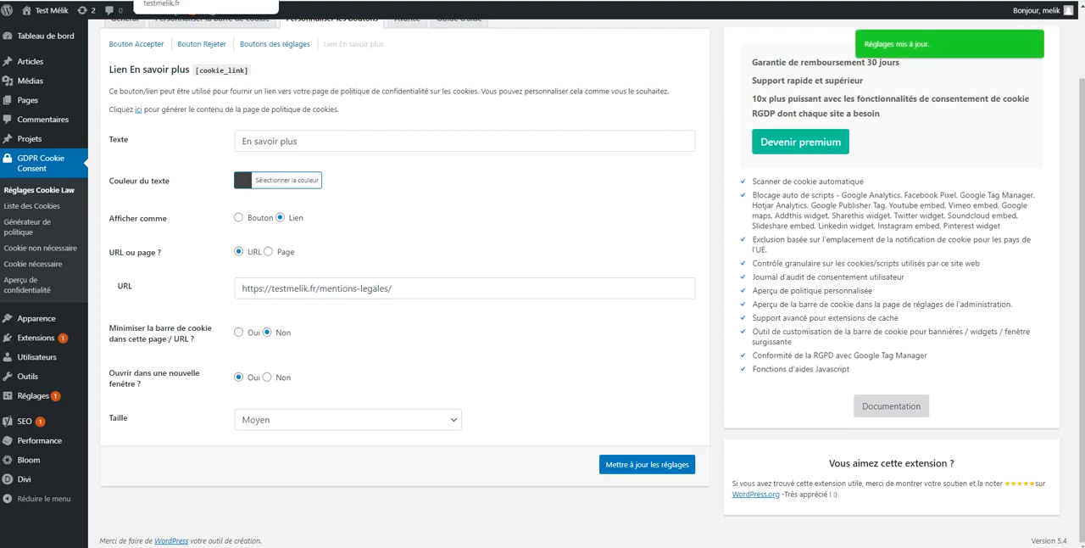
Reload the live Mentions Légales page to check the French cookie bar and accept the cookies
{"action": "left_click", "coordinate": [190, 0]}
{"action": "key", "text": "F5"}
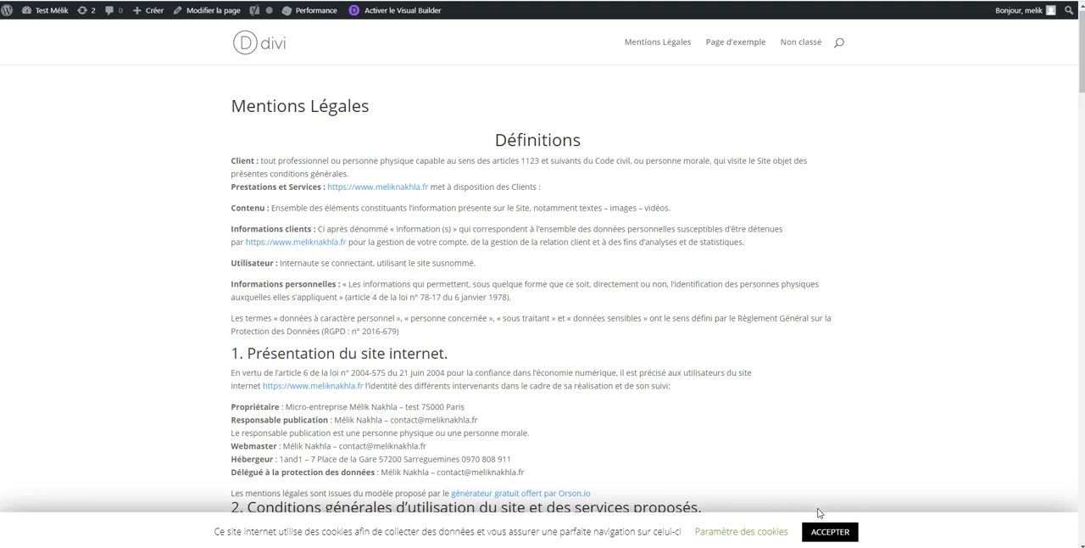
{"action": "left_click", "coordinate": [828, 532]}
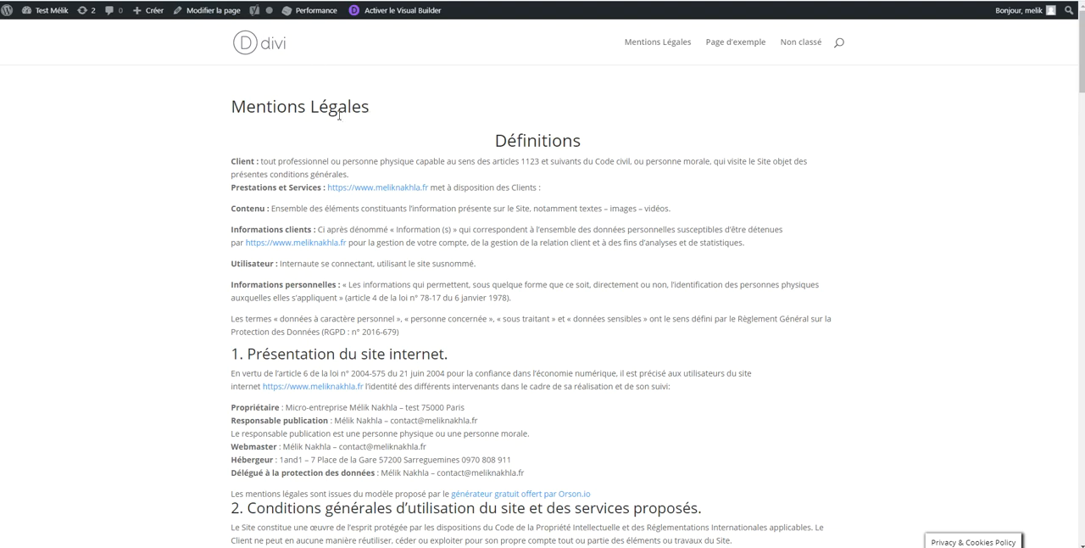
Look through the published Mentions Légales page, from the definitions to the sections on liability and personal data
{"action": "scroll", "coordinate": [339, 116], "scroll_direction": "down", "scroll_amount": 3}
{"action": "scroll", "coordinate": [357, 118], "scroll_direction": "up", "scroll_amount": 3}
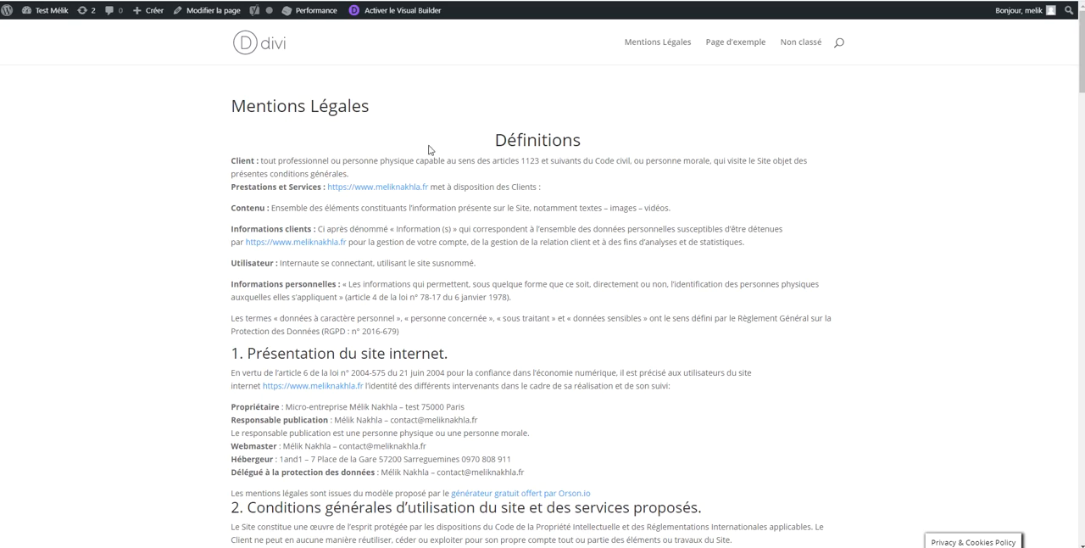
{"action": "scroll", "coordinate": [555, 190], "scroll_direction": "down", "scroll_amount": 5}
{"action": "scroll", "coordinate": [555, 190], "scroll_direction": "down", "scroll_amount": 1}
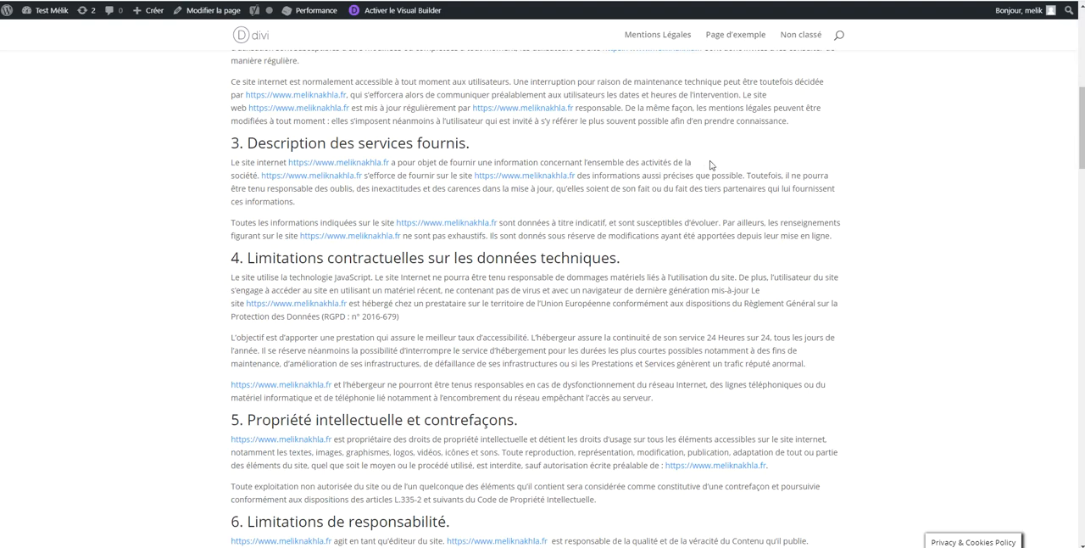
{"action": "scroll", "coordinate": [627, 204], "scroll_direction": "down", "scroll_amount": 4}
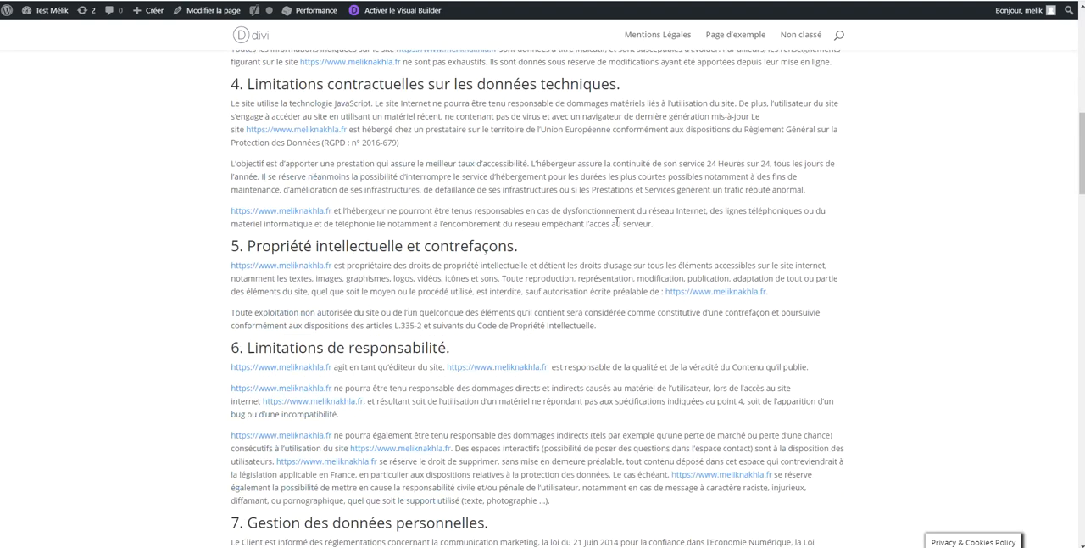
{"action": "scroll", "coordinate": [626, 204], "scroll_direction": "down", "scroll_amount": 3}
{"action": "scroll", "coordinate": [638, 217], "scroll_direction": "up", "scroll_amount": 12}
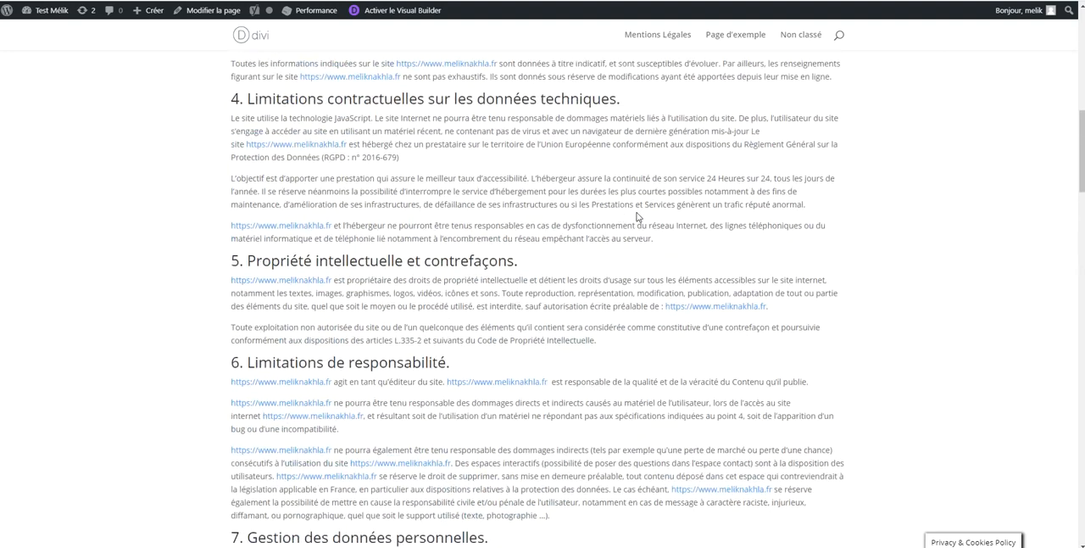
{"action": "scroll", "coordinate": [638, 217], "scroll_direction": "up", "scroll_amount": 1}
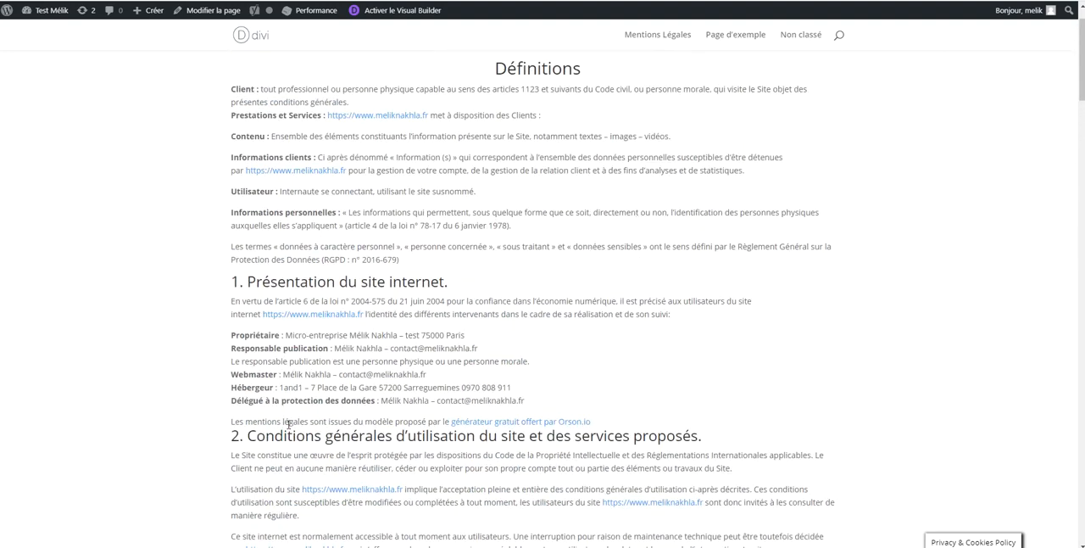